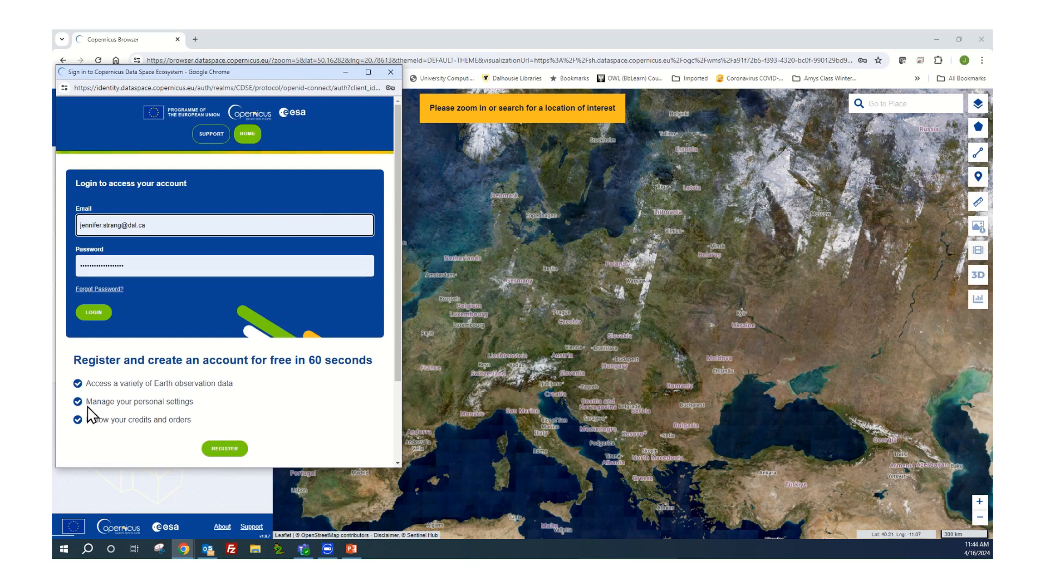
Step: Log in to the Copernicus account with the filled-in credentials and bring the Halifax peninsula in Nova Scotia into the map view
left_click(96, 312)
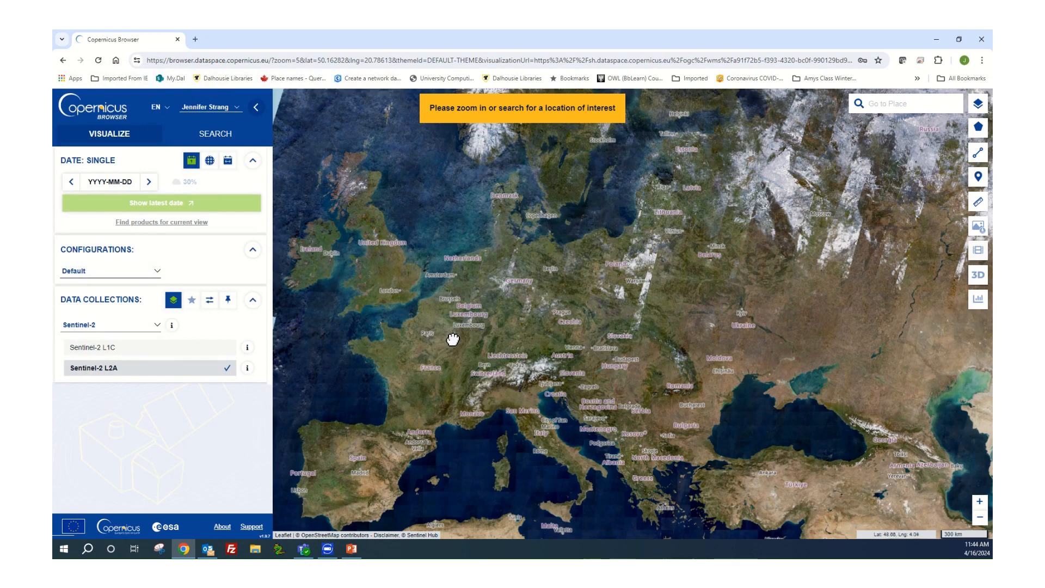
left_click_drag(452, 341, 706, 303)
left_click_drag(431, 338, 681, 354)
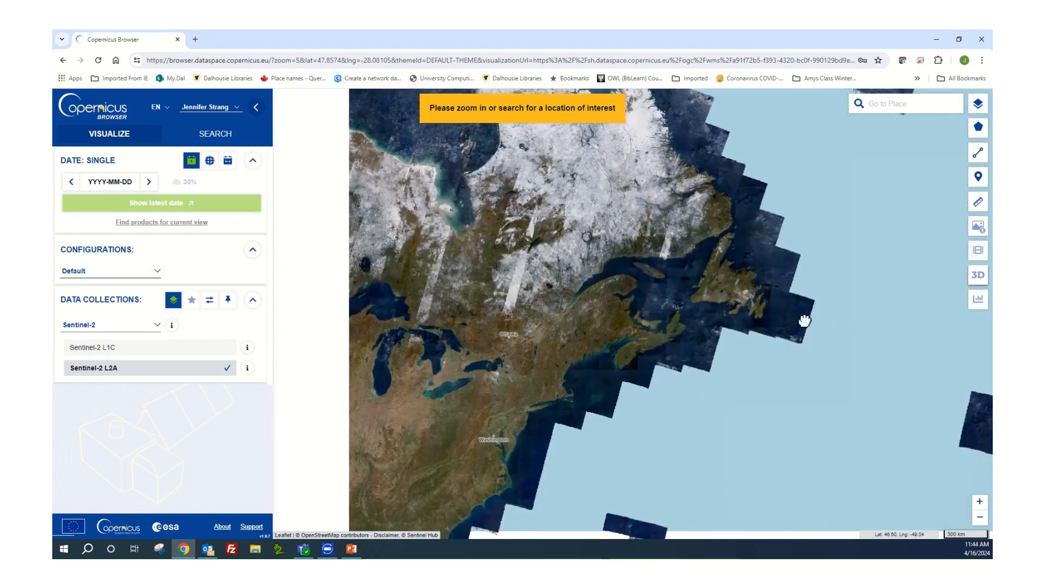
scroll(674, 346, "up", 5)
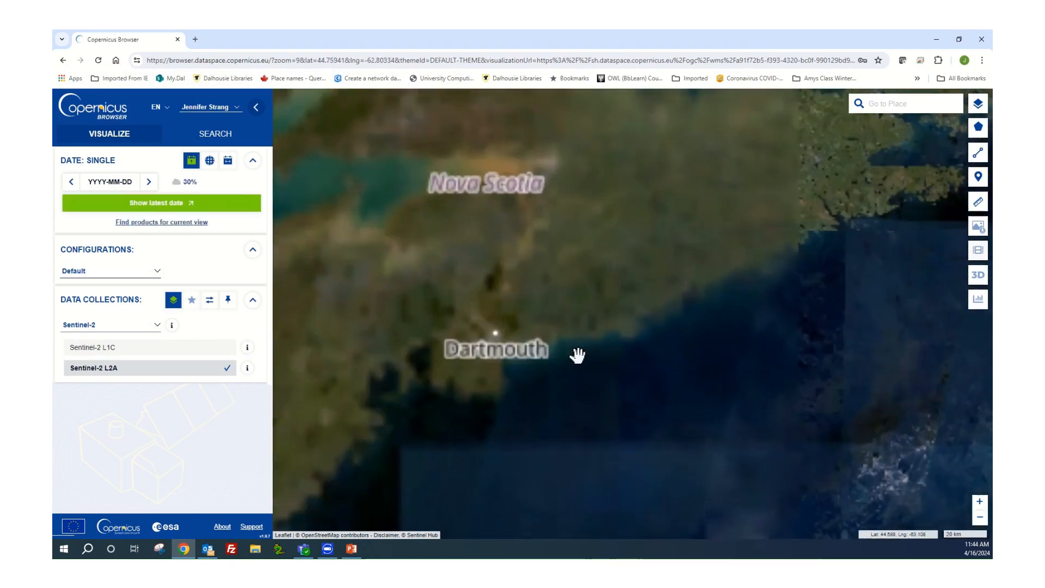
scroll(669, 344, "up", 3)
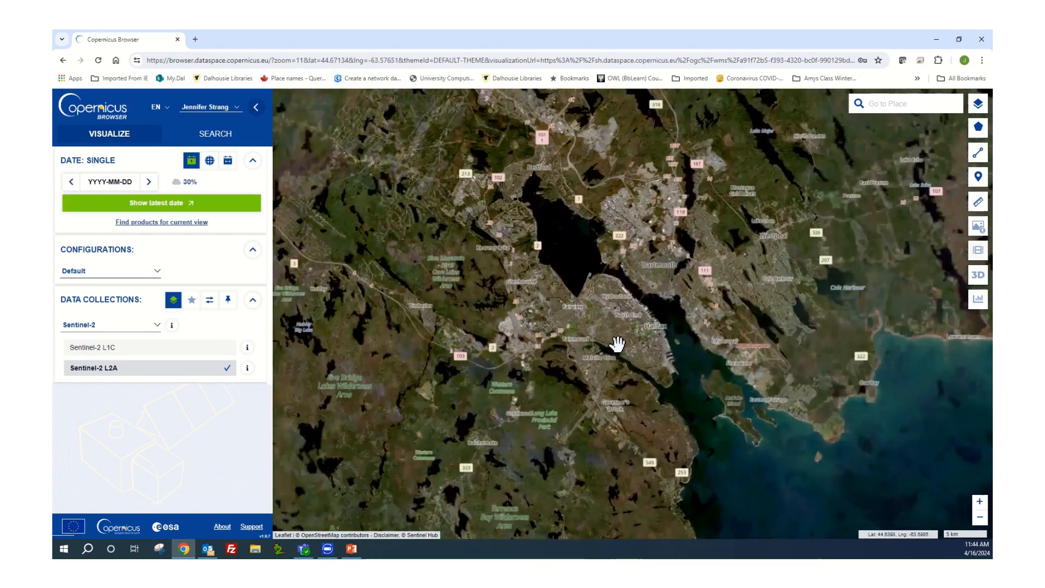
scroll(659, 338, "up", 1)
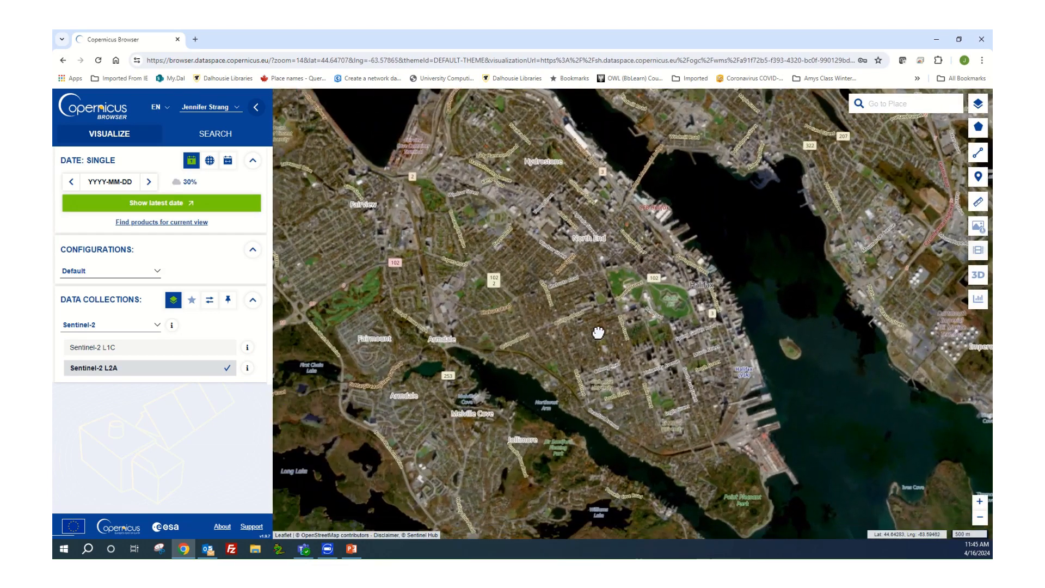
left_click_drag(598, 332, 705, 353)
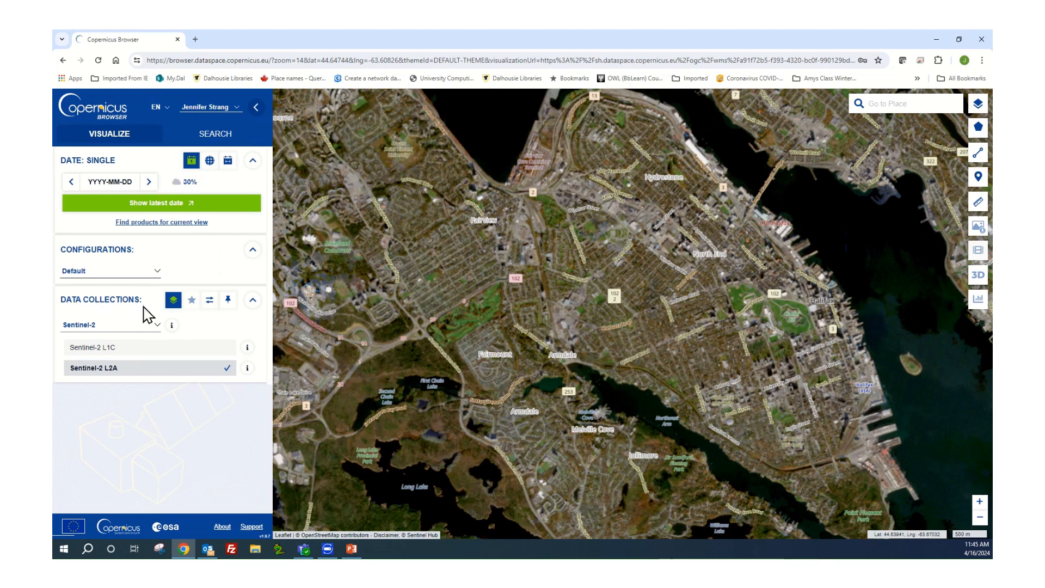
Step: Choose Sentinel-2 as the data collection and limit the maximum cloud coverage to 10%
left_click(157, 325)
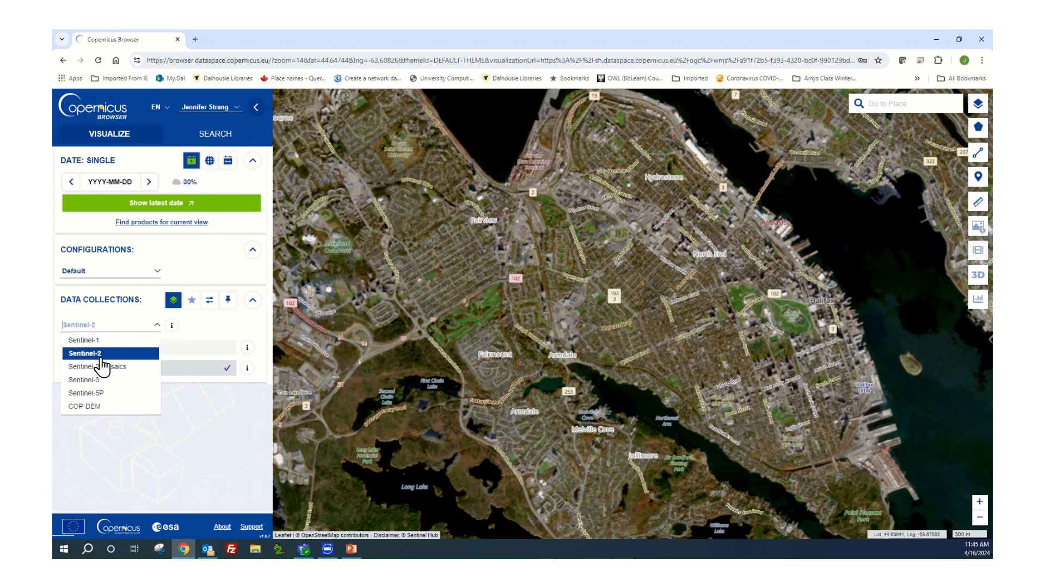
left_click(106, 355)
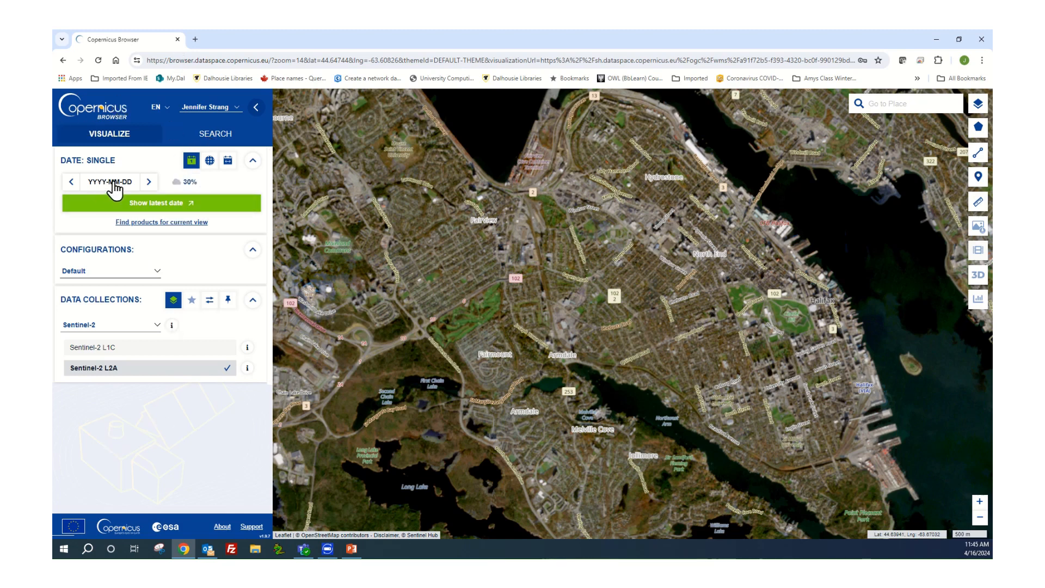
left_click(189, 184)
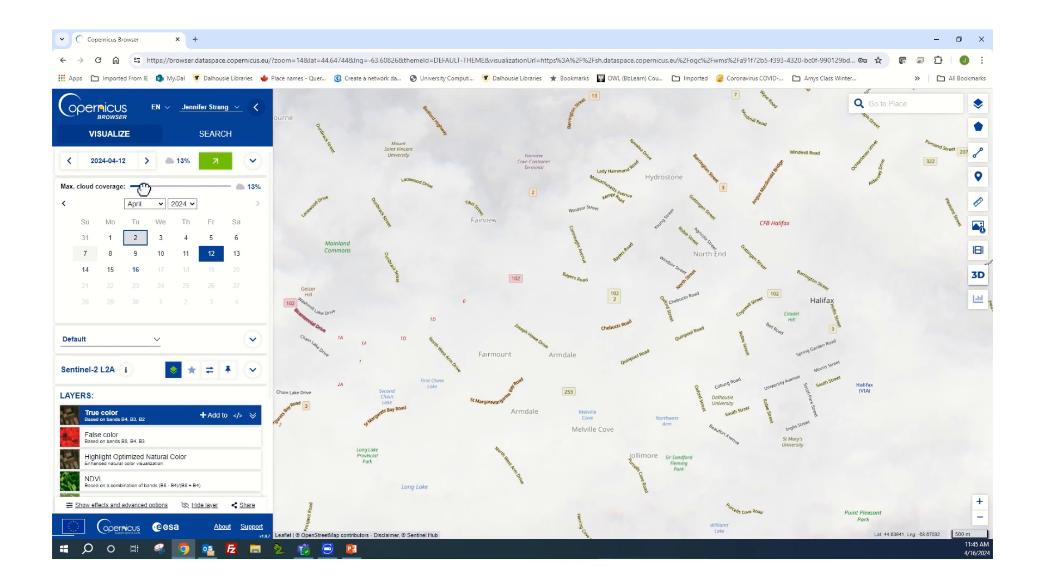
left_click_drag(140, 189, 140, 190)
Step: Set the imagery date to July 7, 2022
left_click(160, 205)
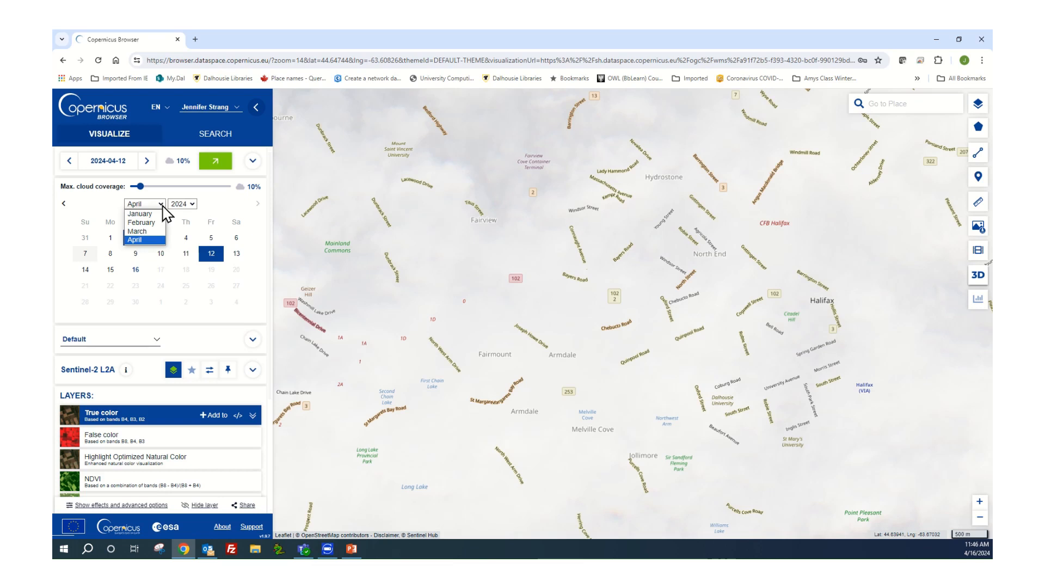
left_click(194, 206)
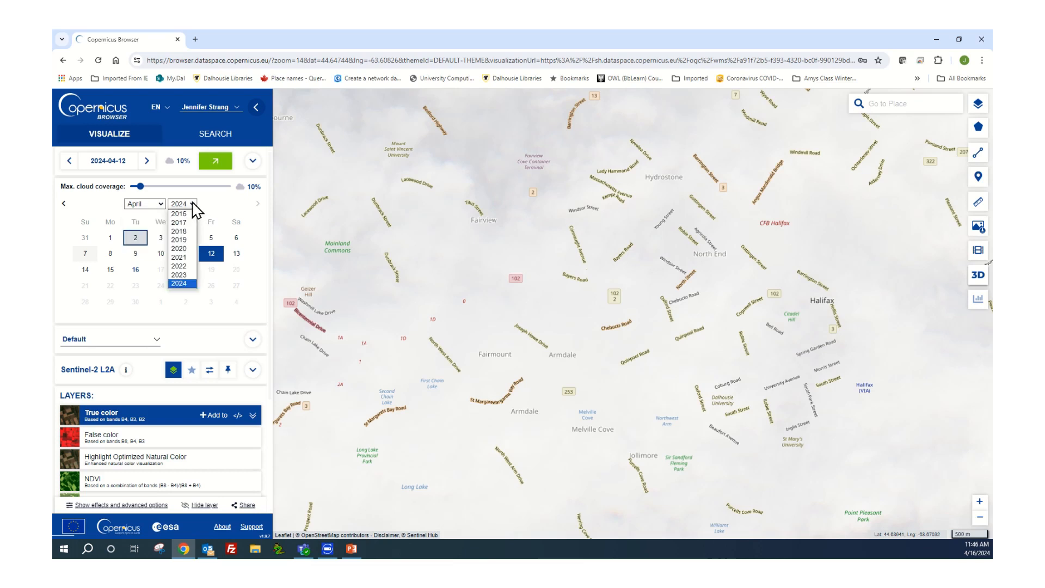
left_click(186, 267)
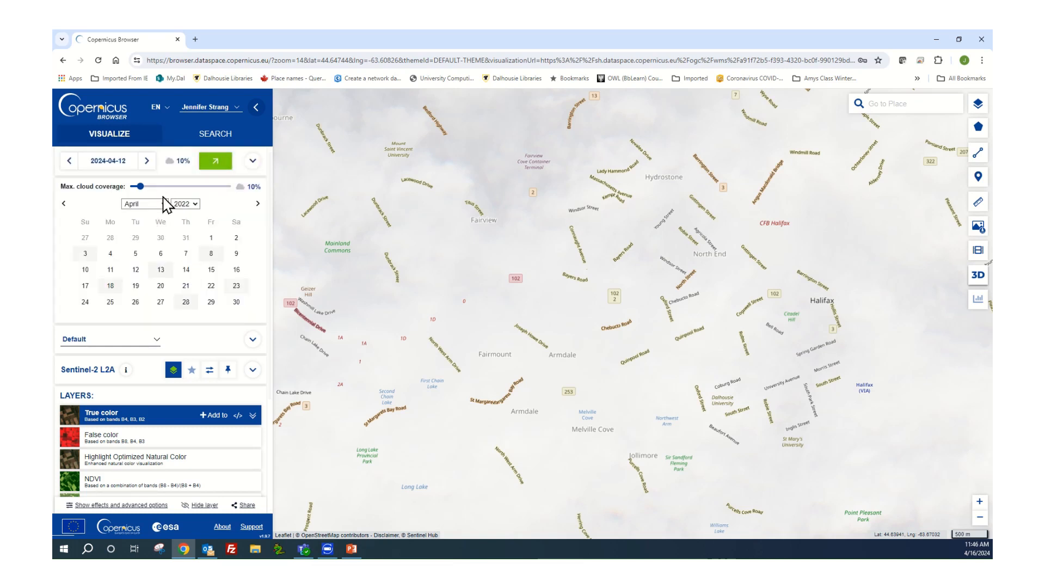
left_click(163, 205)
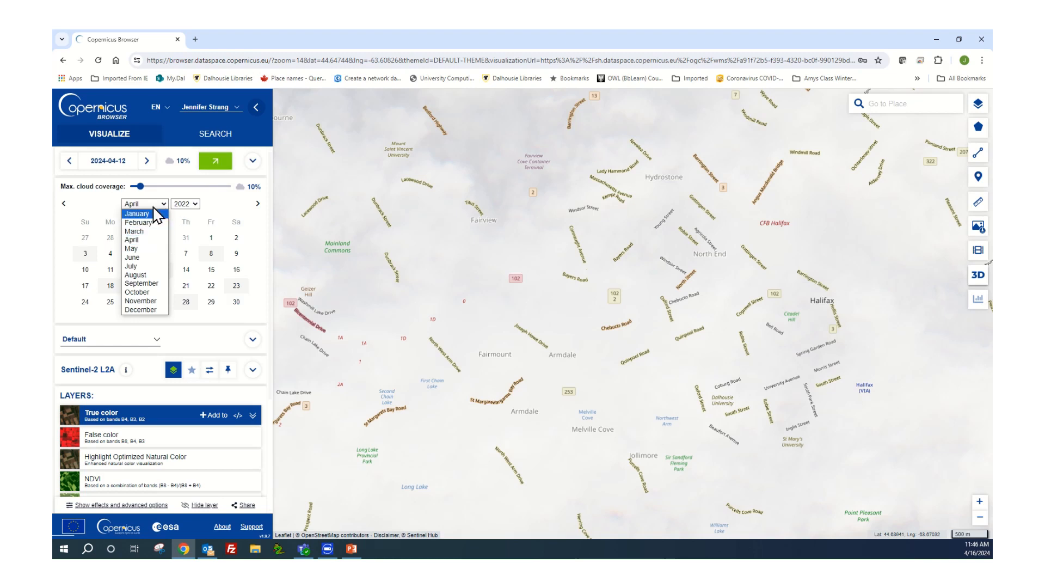
left_click(148, 269)
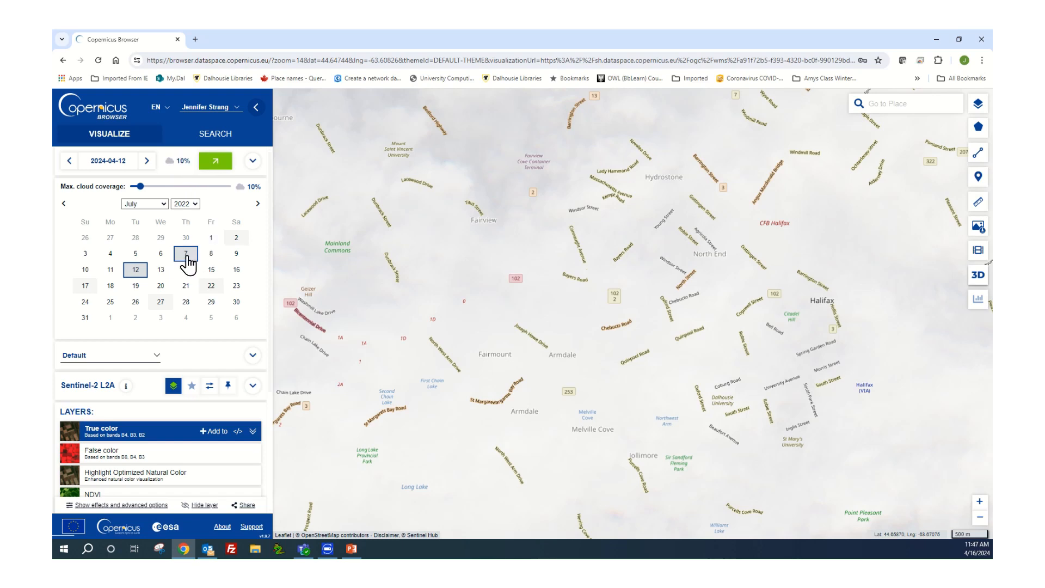
left_click(186, 254)
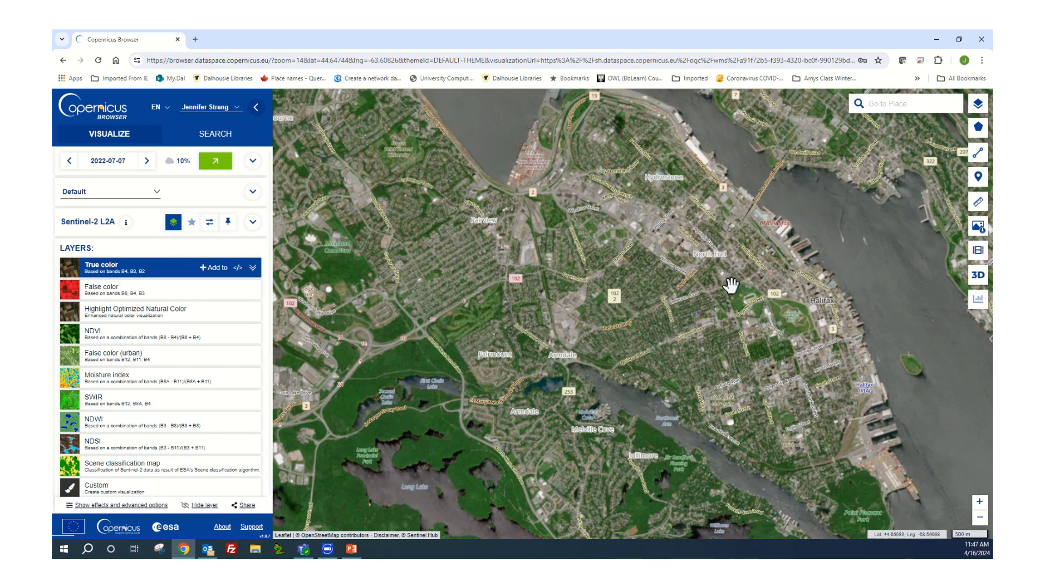
Step: Find the products for the current view and download the Sentinel-2 L2A product sensed on 2022-07-07
left_click(253, 162)
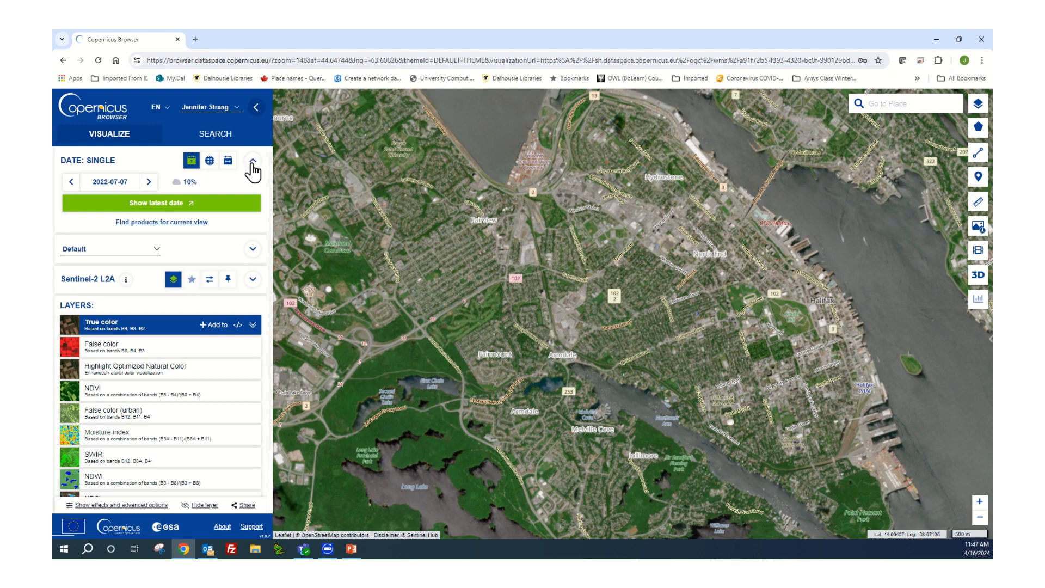
left_click(151, 223)
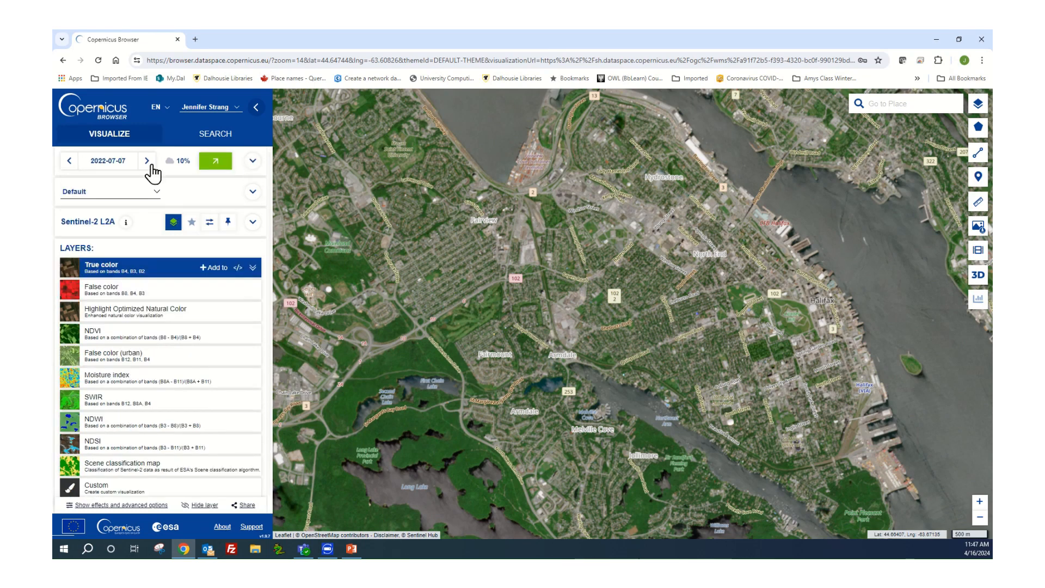
left_click(253, 160)
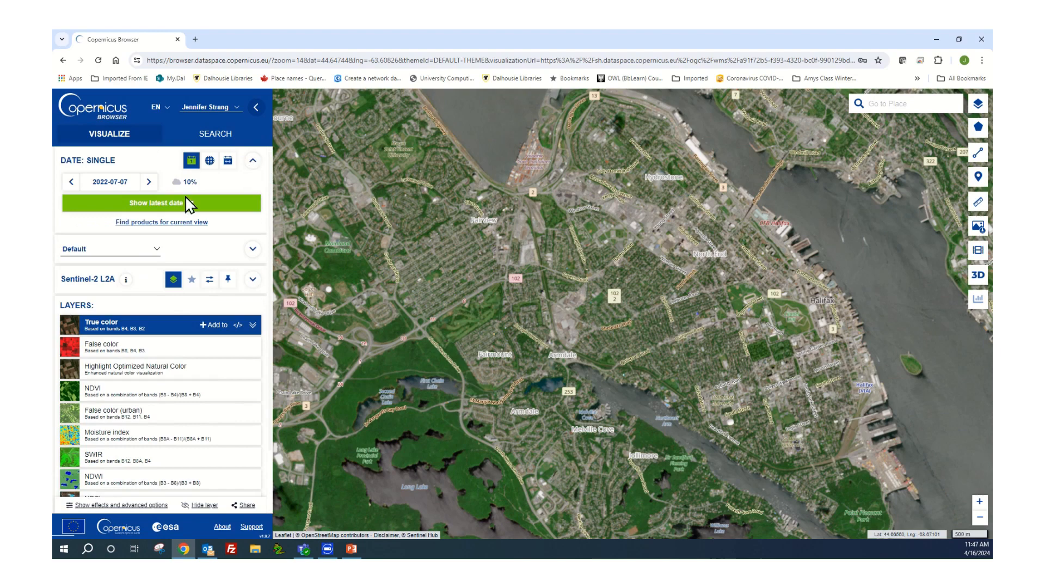
left_click(160, 224)
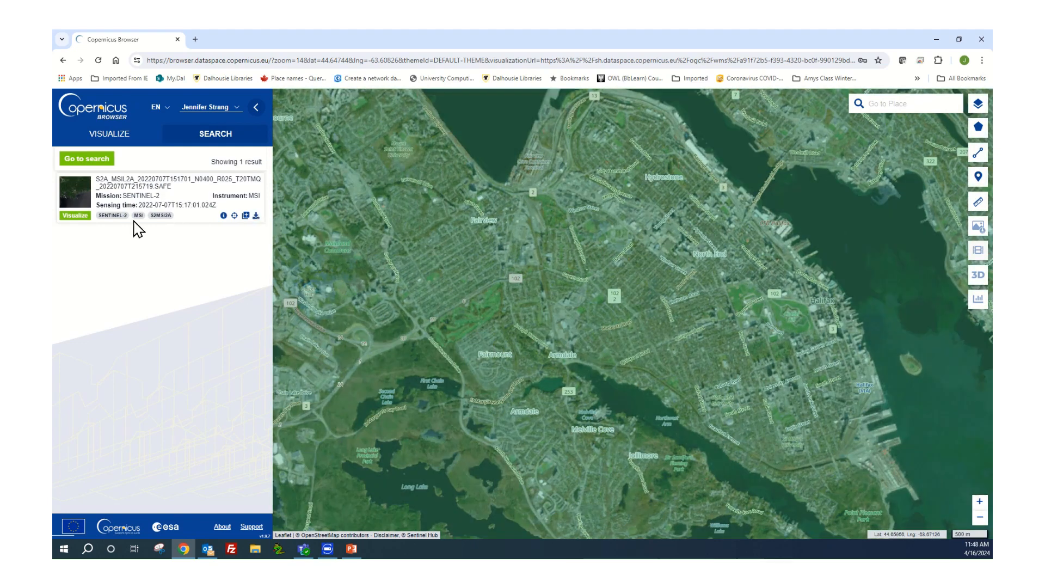
left_click(256, 216)
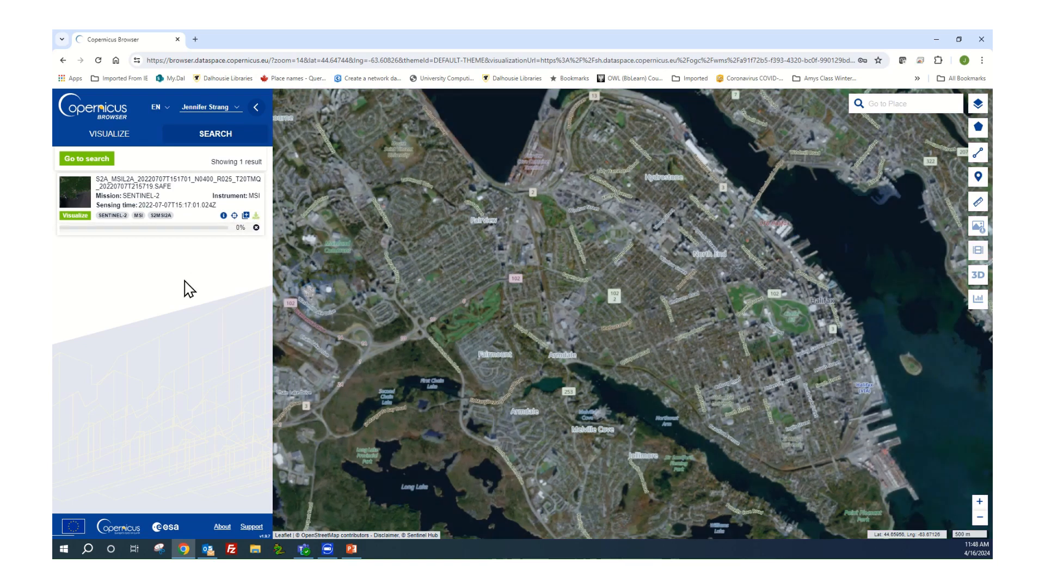
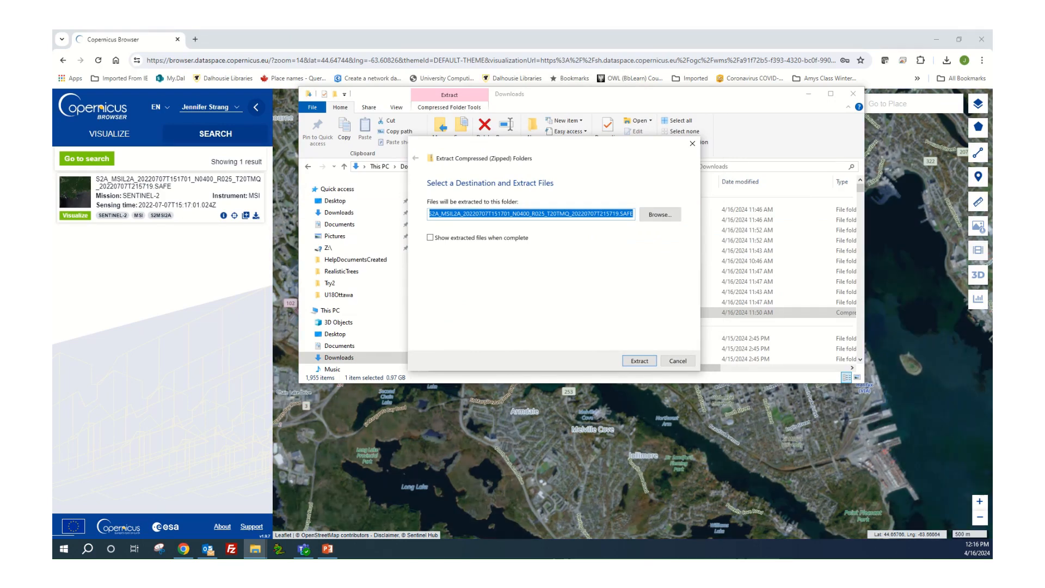
Step: Extract the downloaded S2A_MSIL2A_20220707 zip to its suggested folder and open the nested SAFE folder
key("Return")
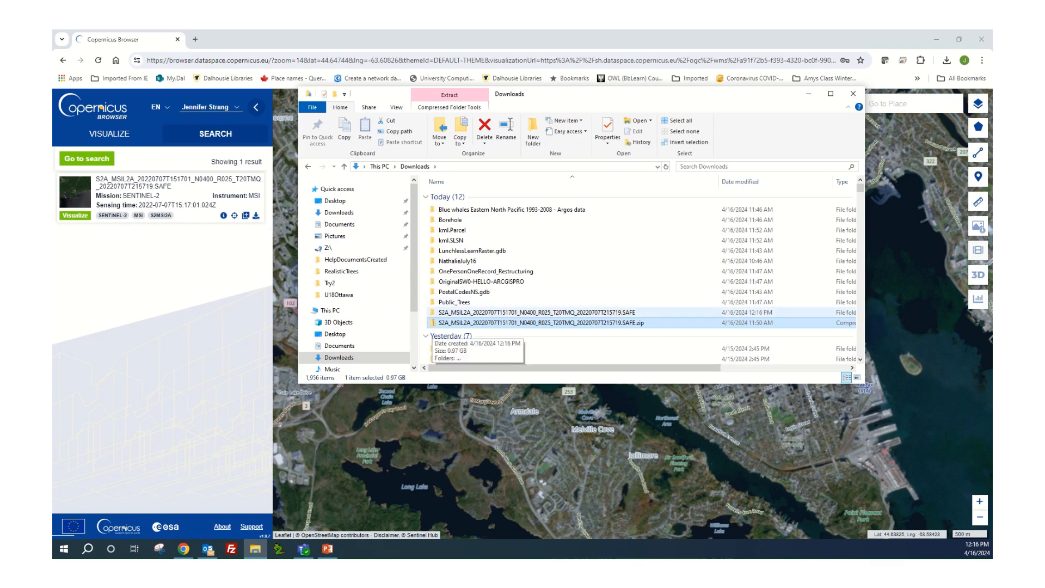
double_click(479, 313)
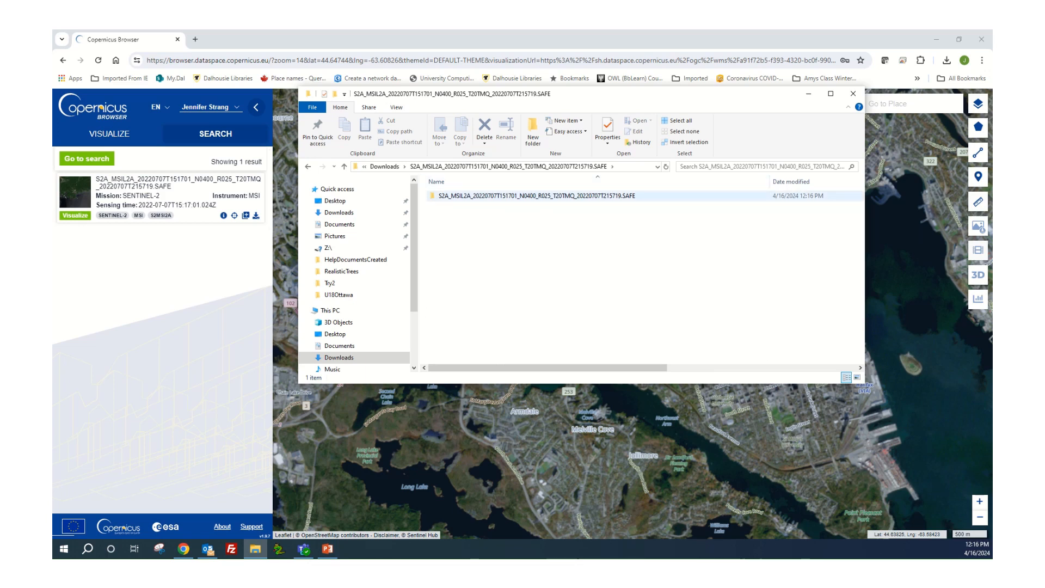
double_click(560, 196)
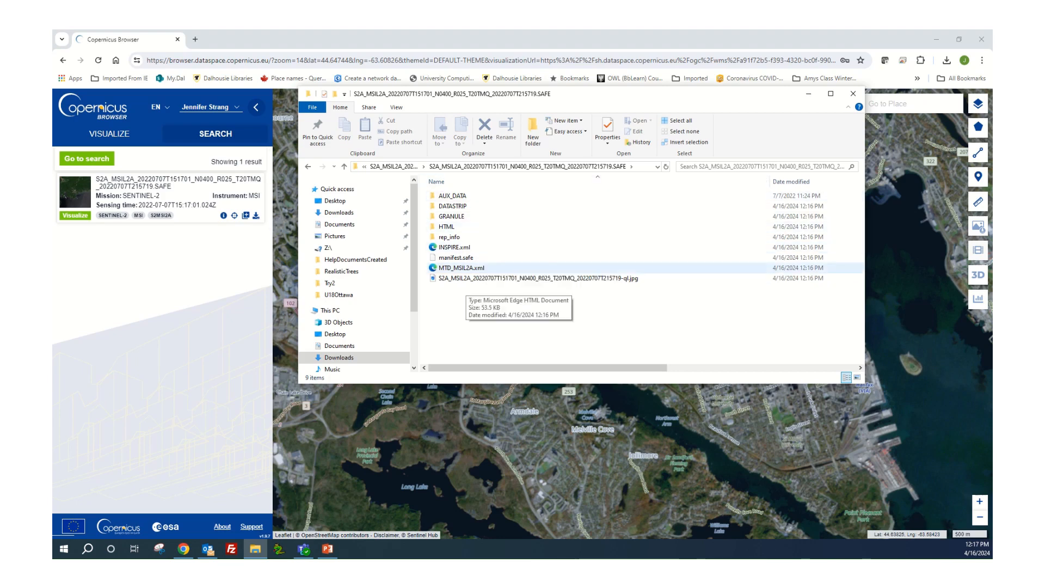
Step: Examine the image file list in the MTD_MSIL2A.xml metadata file and close it
double_click(461, 268)
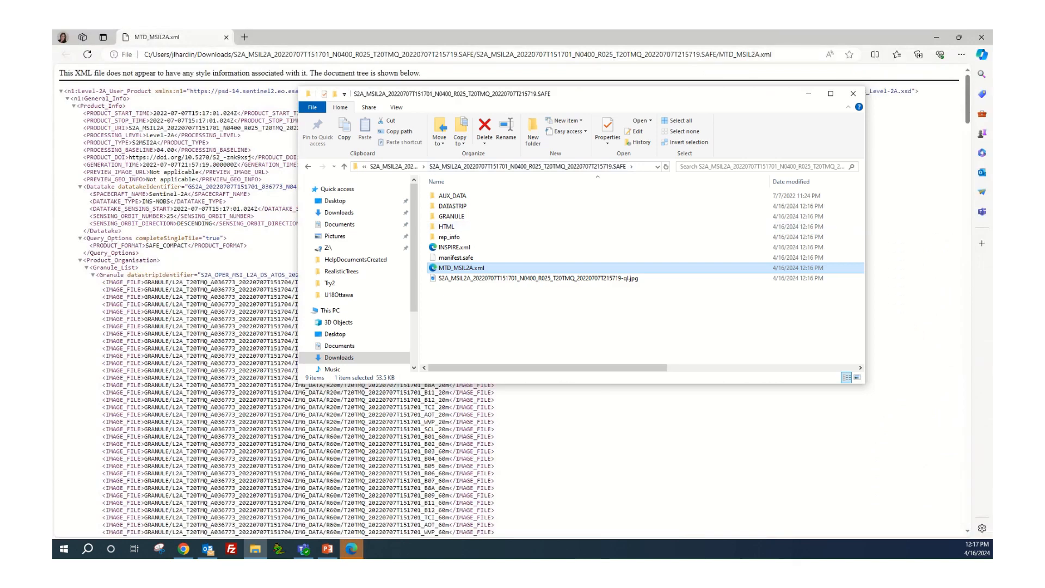
left_click_drag(626, 93, 784, 235)
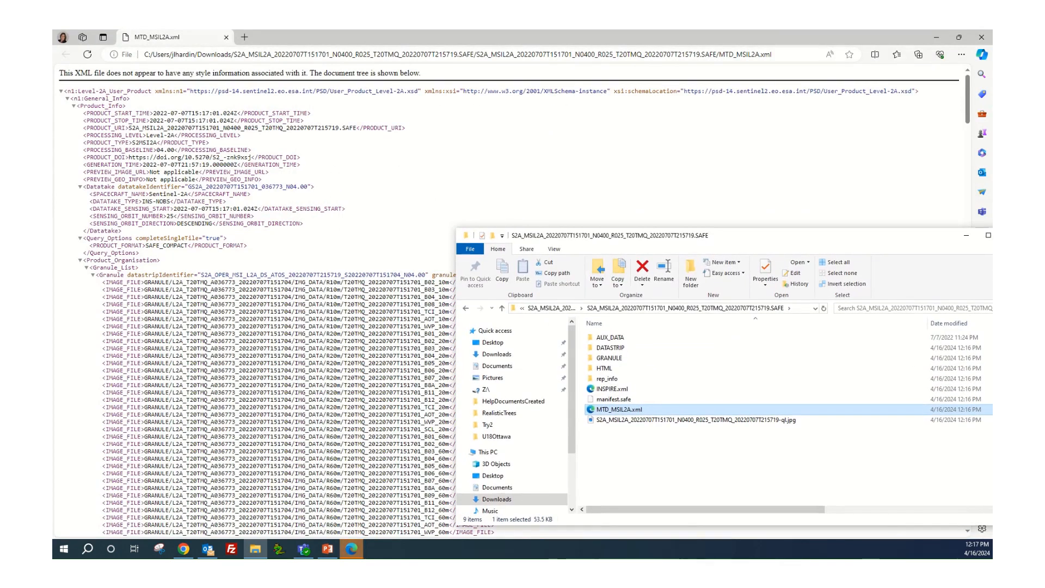
scroll(245, 300, "down", 4)
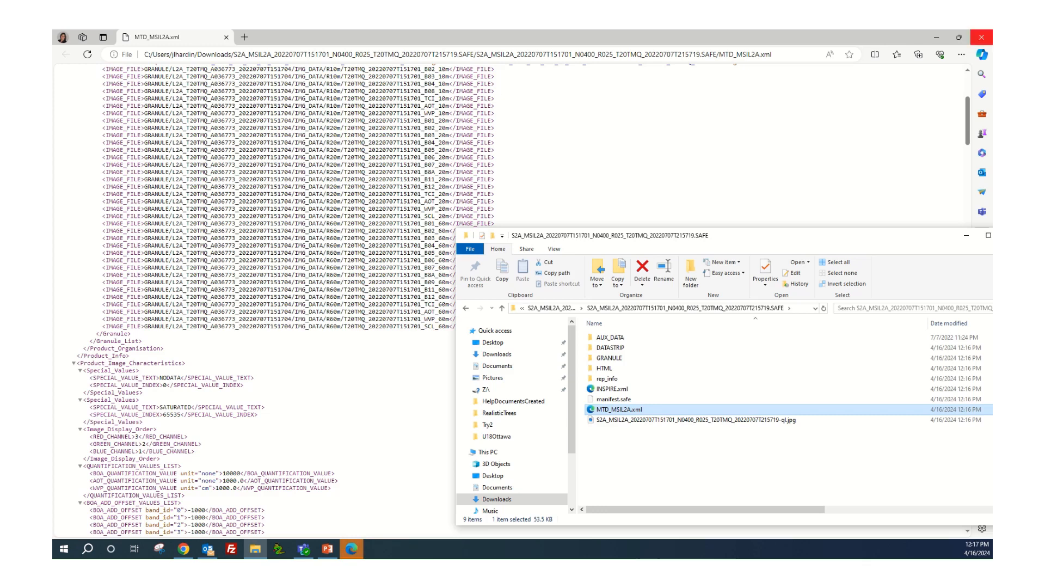
left_click(982, 37)
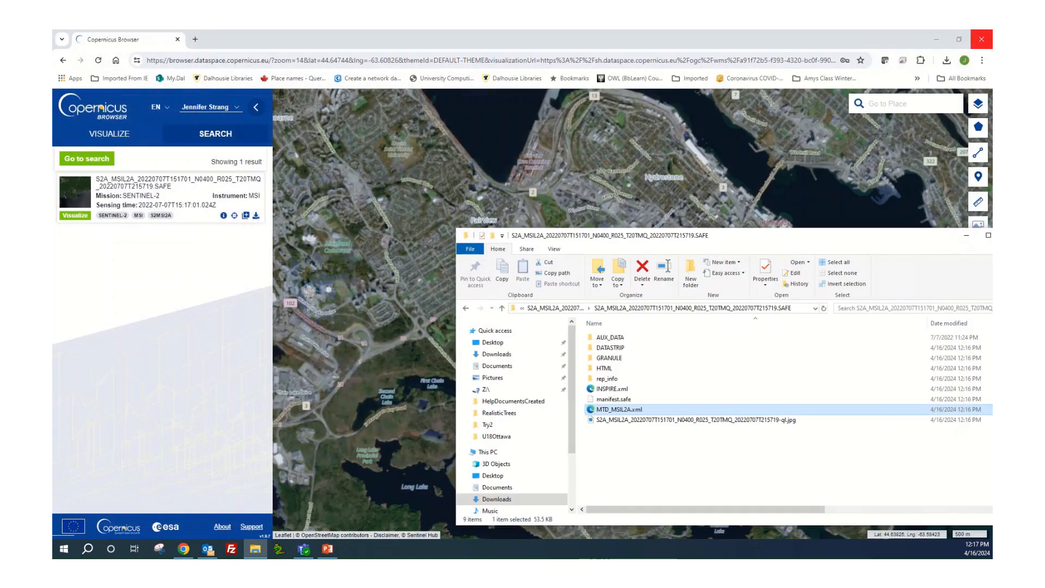
left_click_drag(816, 235, 615, 145)
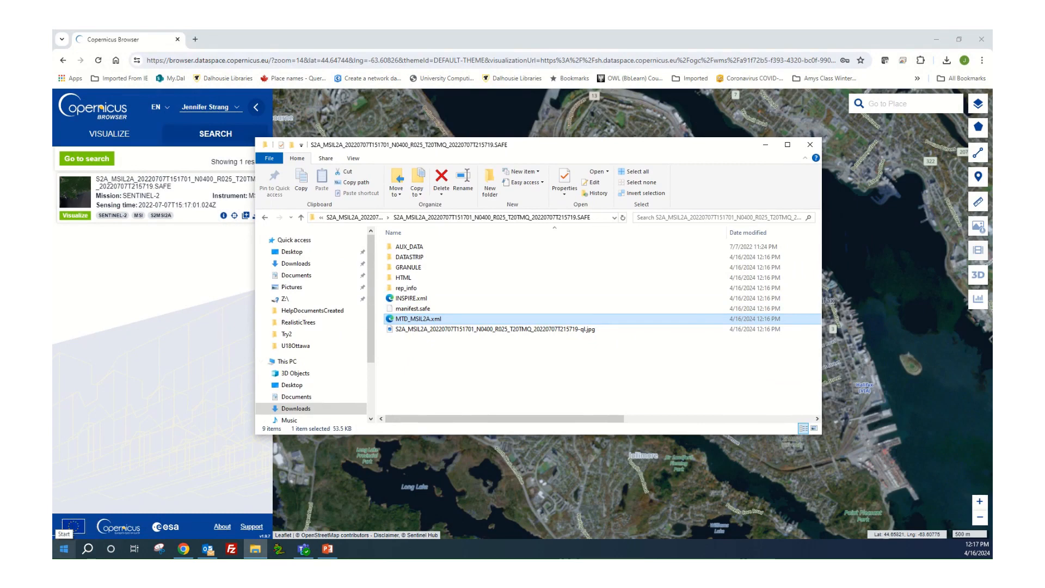
Step: Launch ArcGIS Pro from the installed ArcGIS programs
left_click(63, 549)
scroll(136, 381, "down", 3)
left_click(138, 405)
scroll(147, 405, "down", 3)
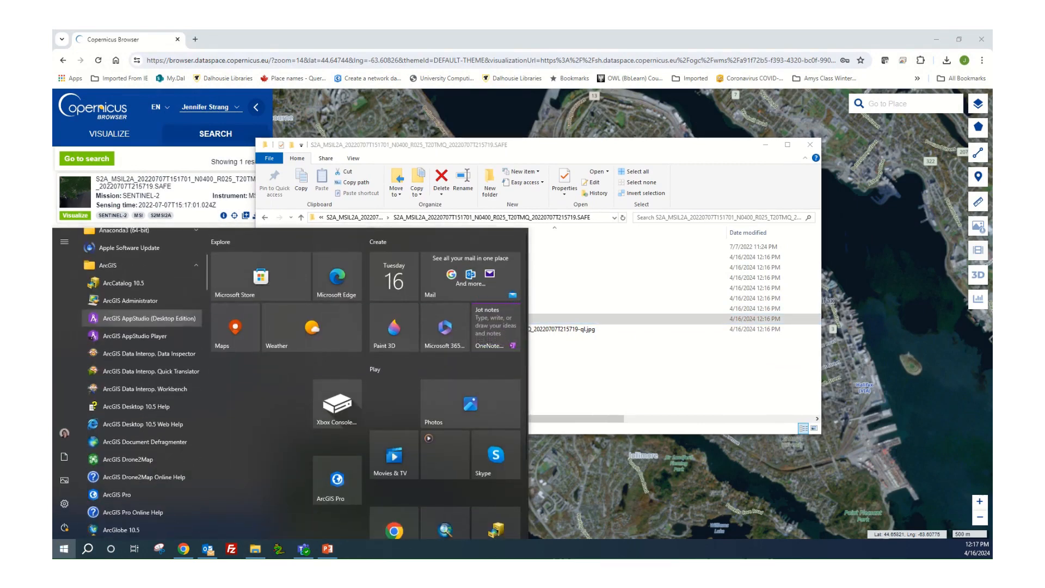
left_click(117, 495)
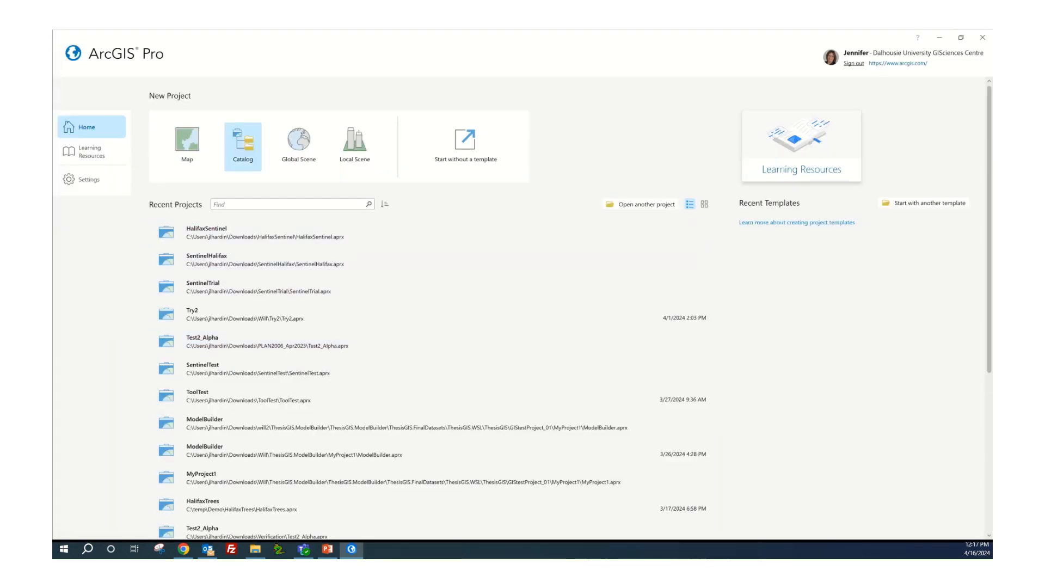
Step: Create a new map project named SentinelHalifax in the Downloads folder, with its own project folder
left_click(187, 143)
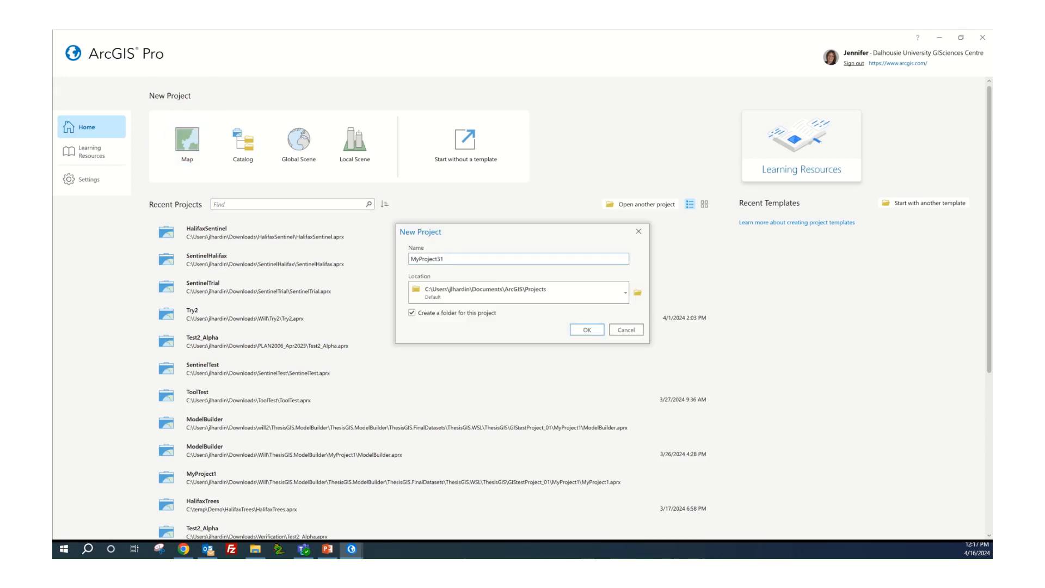
type("Sentinel")
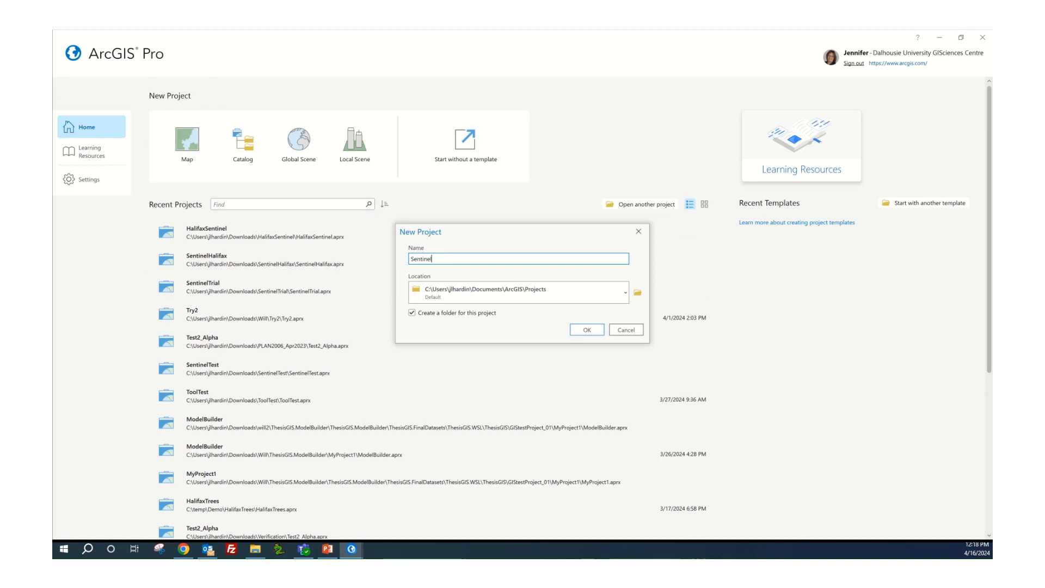
type("Halifax")
left_click(637, 293)
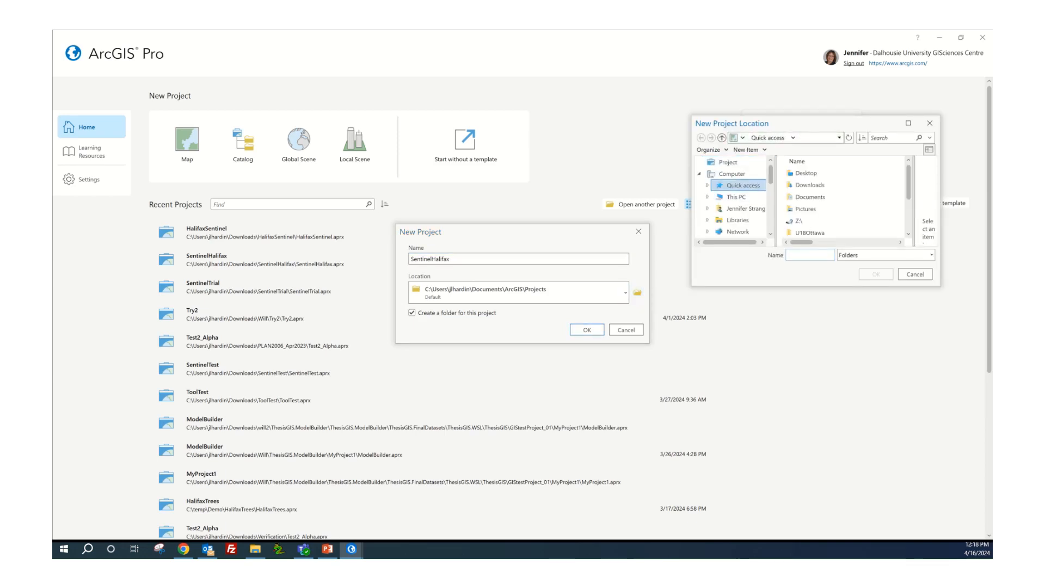
left_click(827, 185)
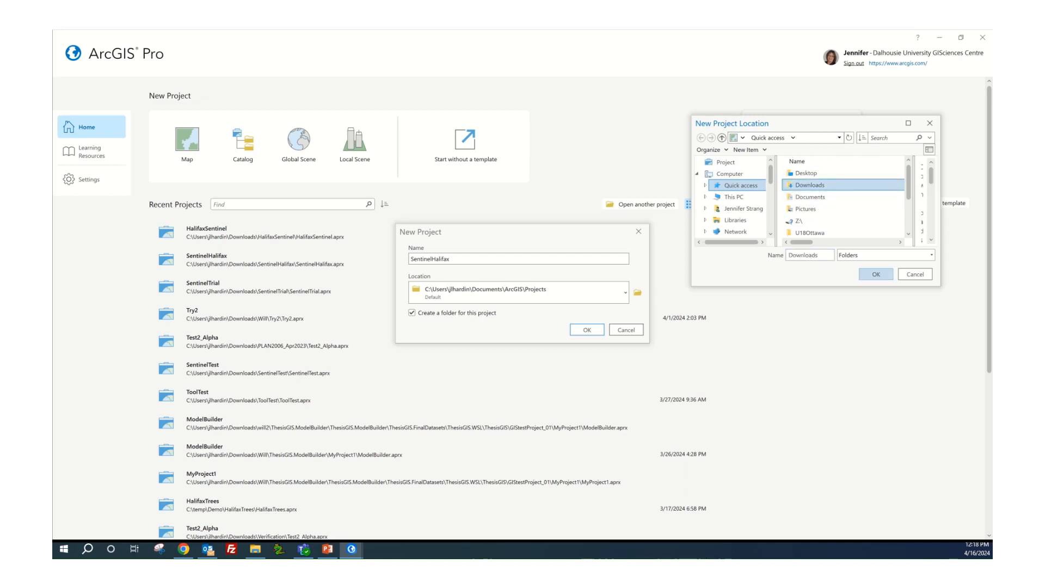
left_click(875, 275)
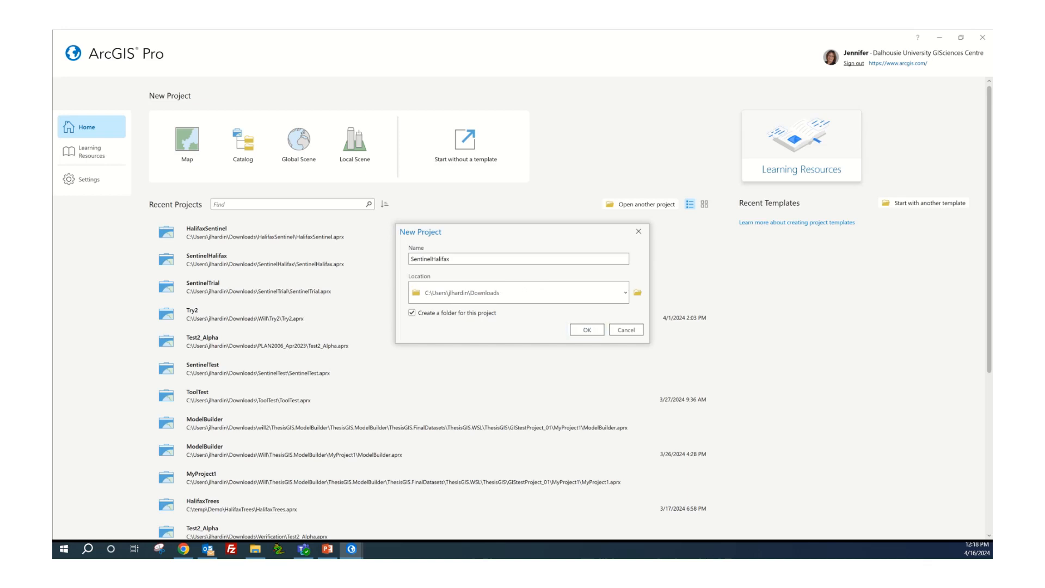
left_click(586, 329)
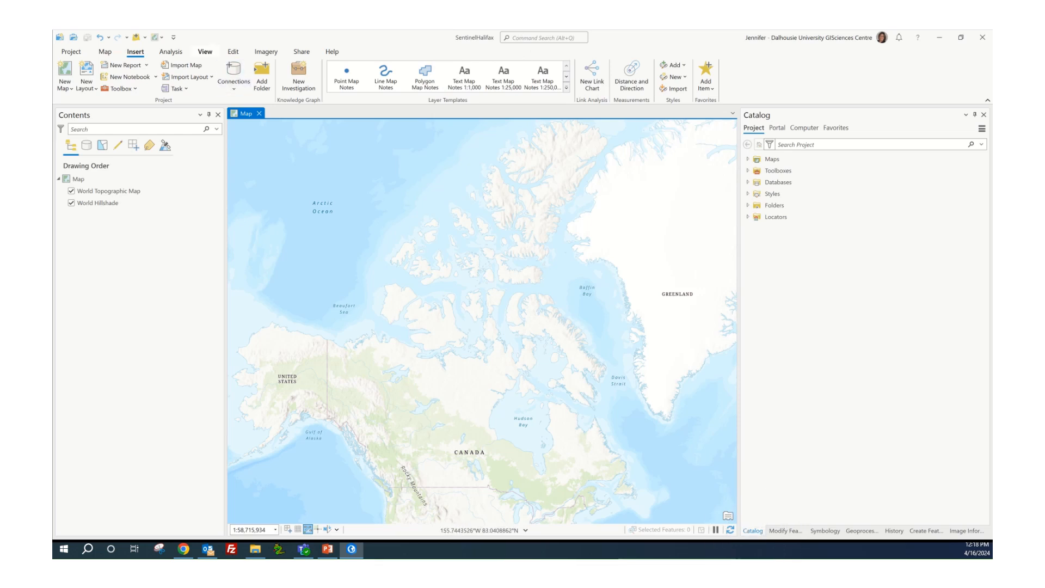
Step: Create a new folder named Data inside the SentinelHalifax project folder
left_click(205, 52)
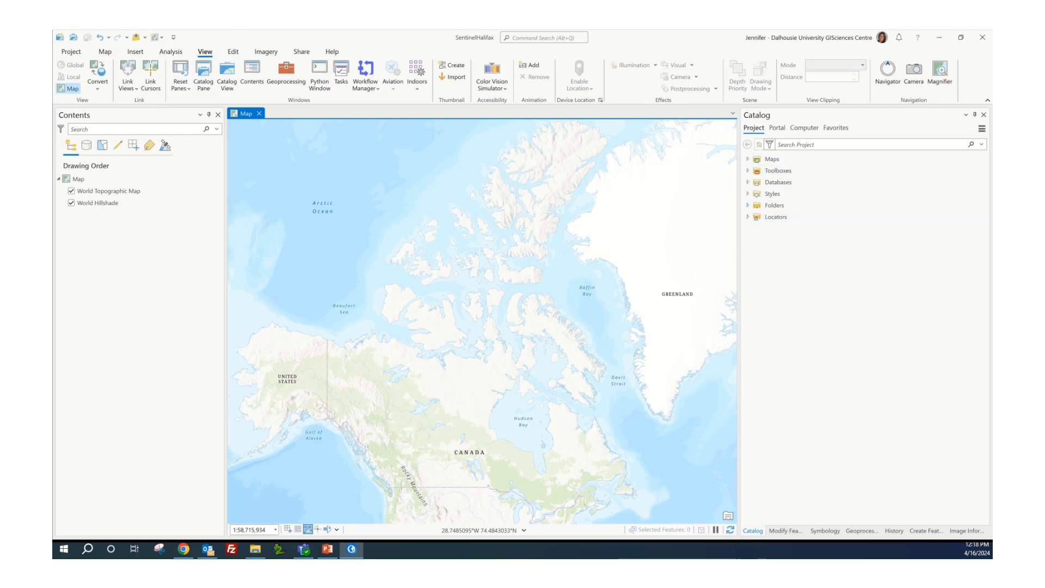
left_click(748, 205)
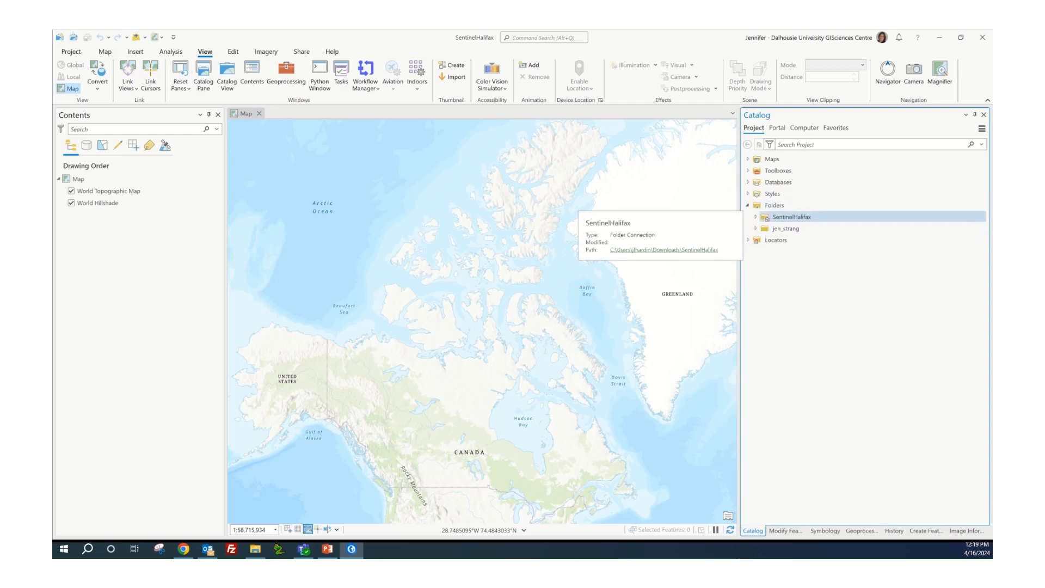
right_click(788, 218)
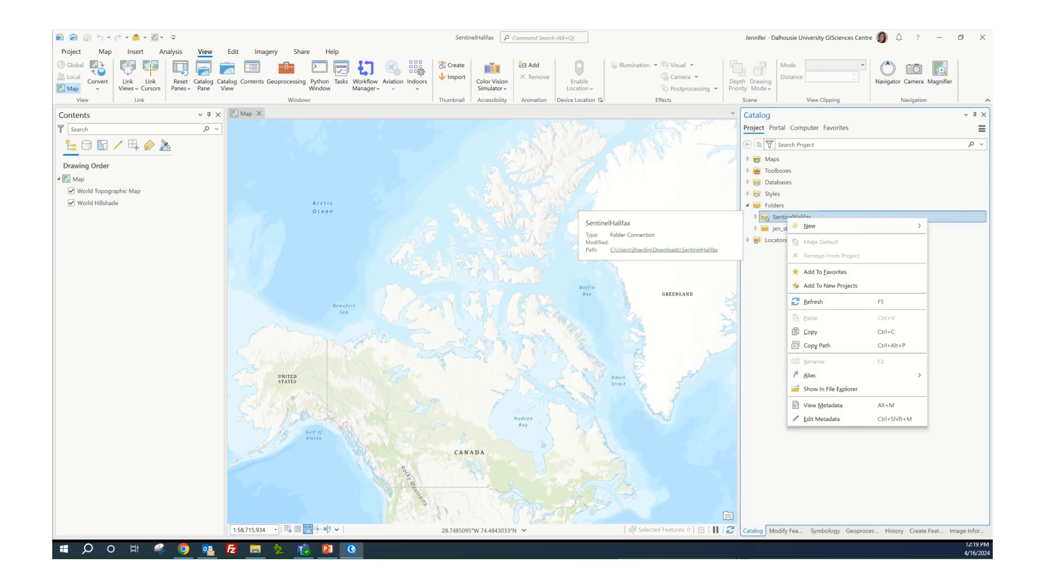
left_click(810, 225)
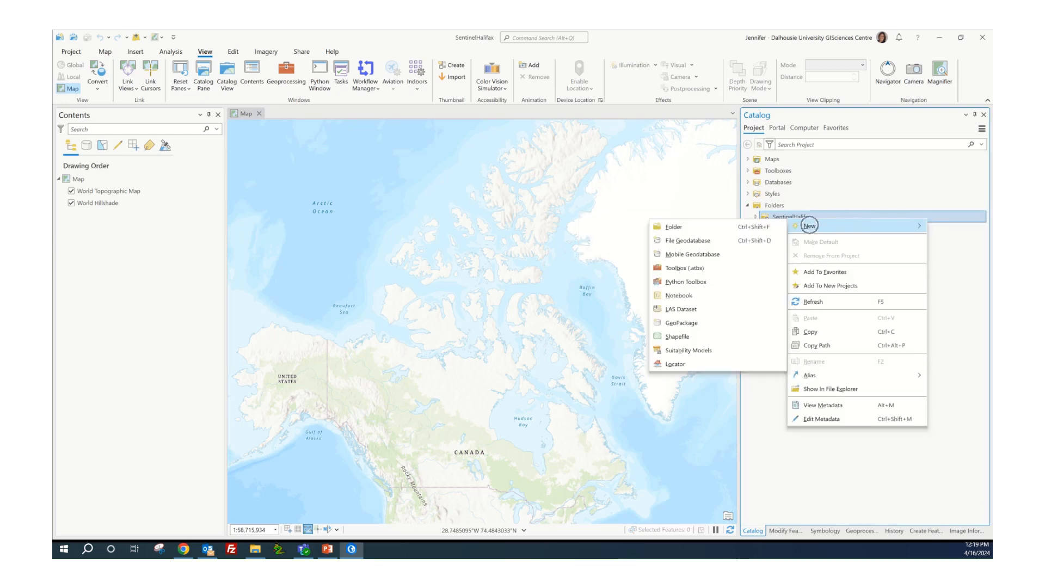
left_click(696, 225)
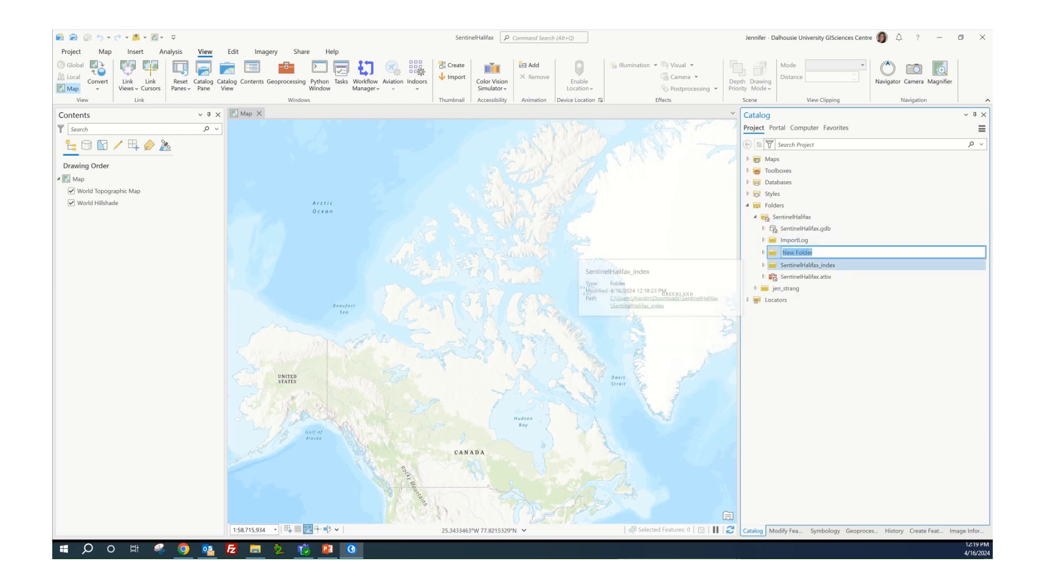
type("Data")
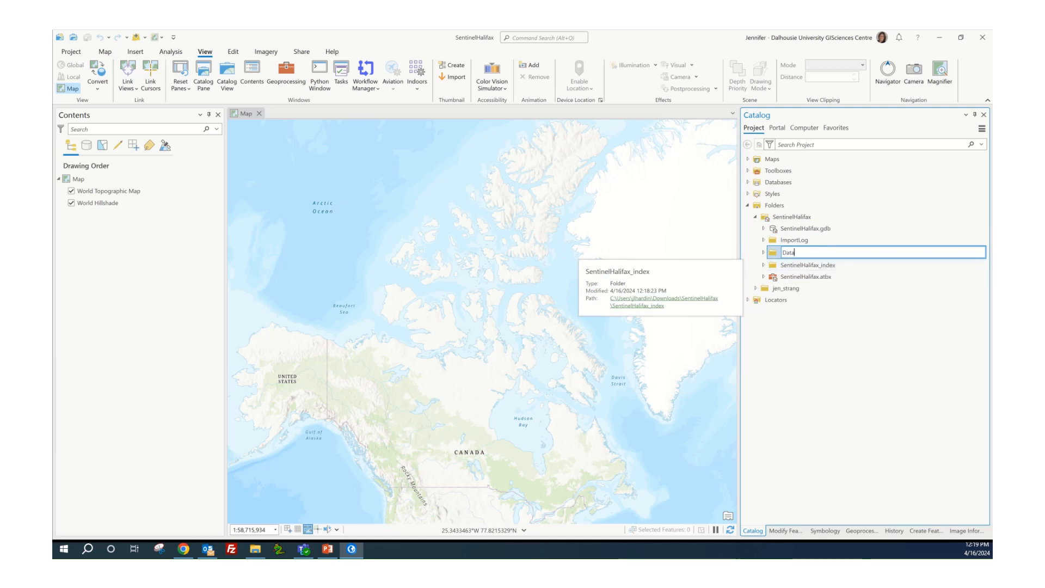
key("Return")
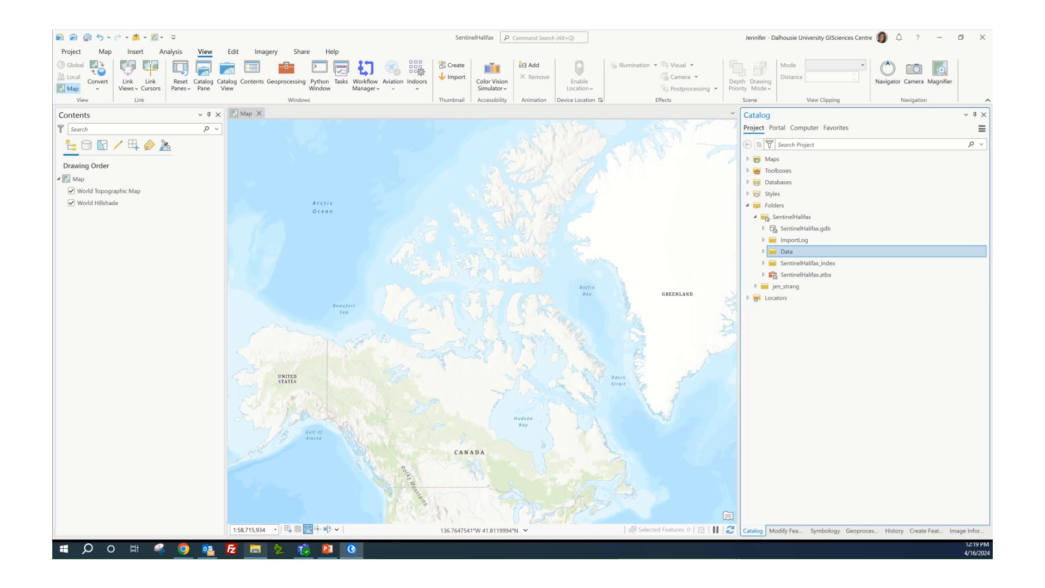
Step: Switch to File Explorer and copy all files and folders from the nested S2A_MSIL2A_20220707 SAFE folder
left_click(255, 549)
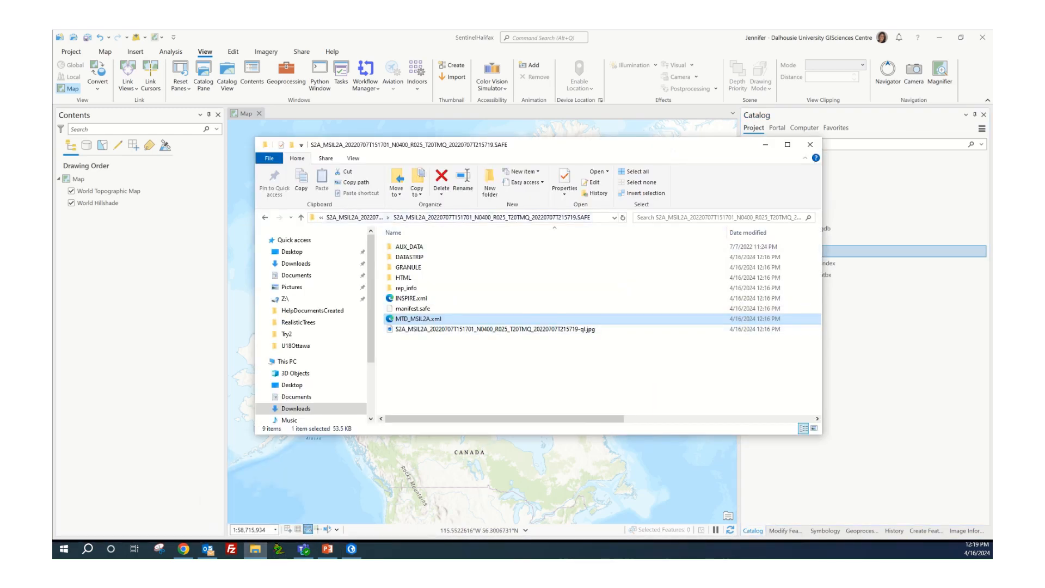
left_click(354, 217)
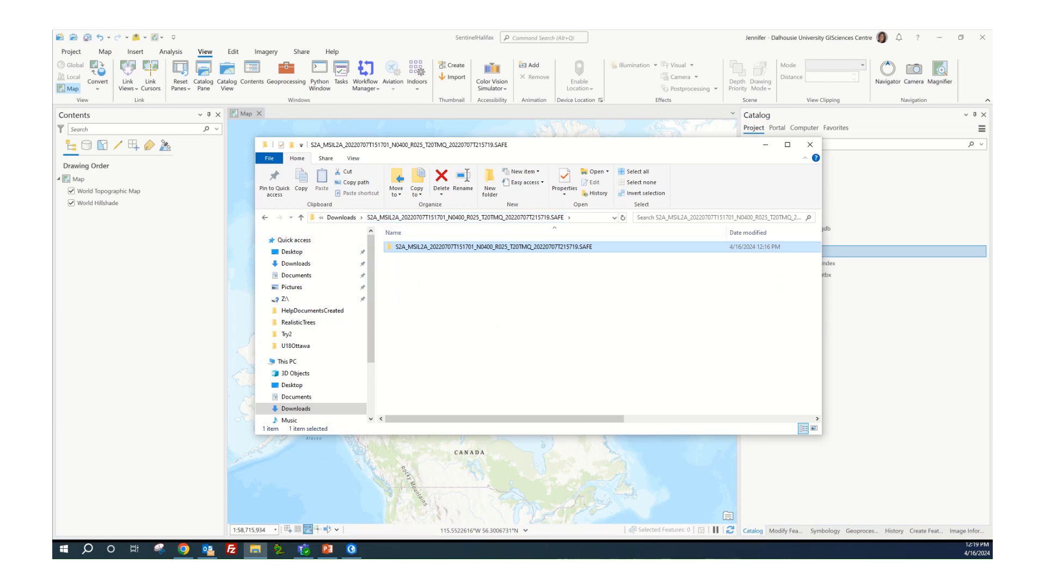
double_click(537, 248)
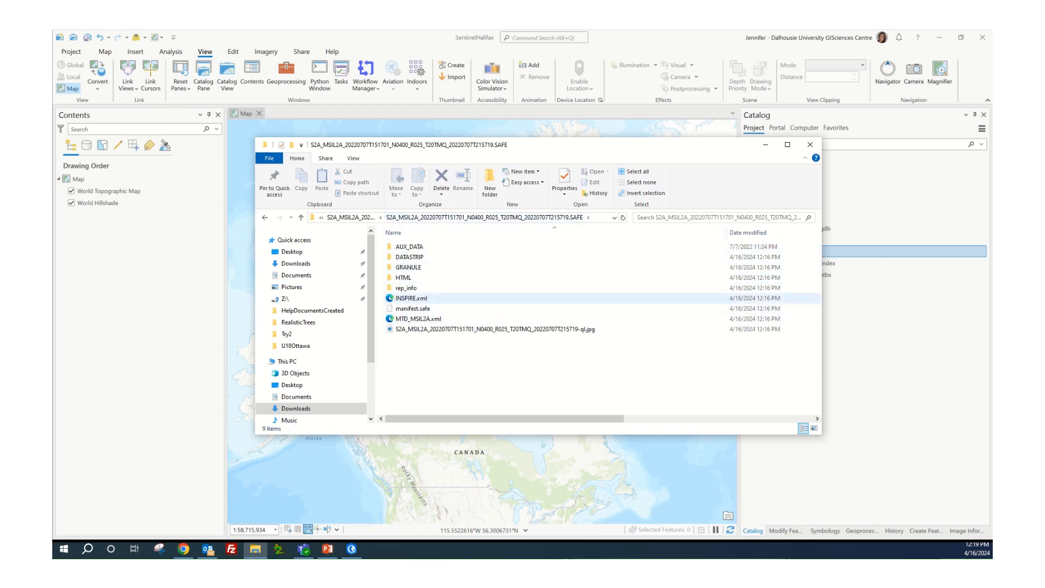
left_click(410, 246)
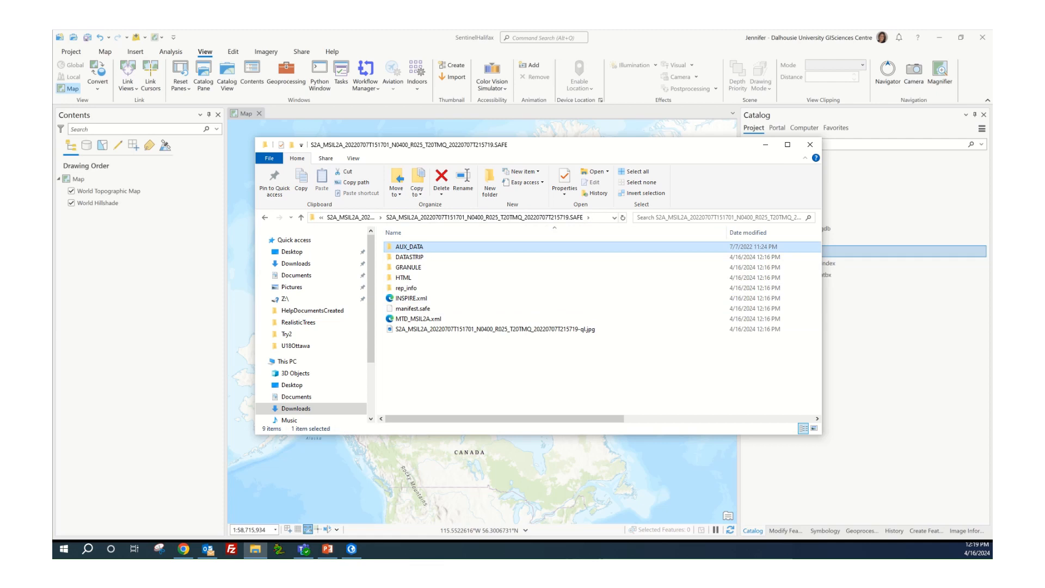
left_click(490, 329, "shift")
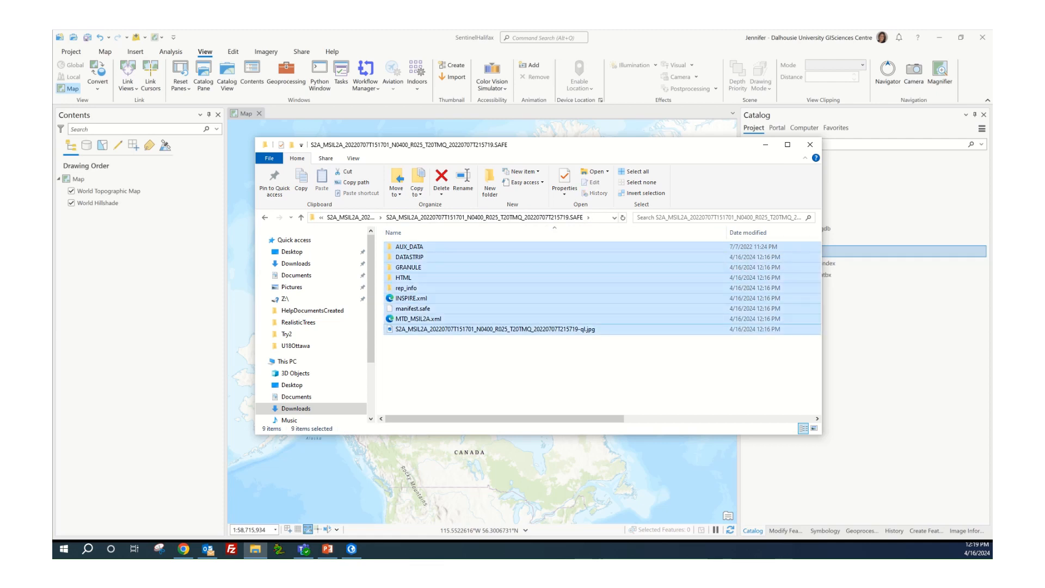
right_click(464, 300)
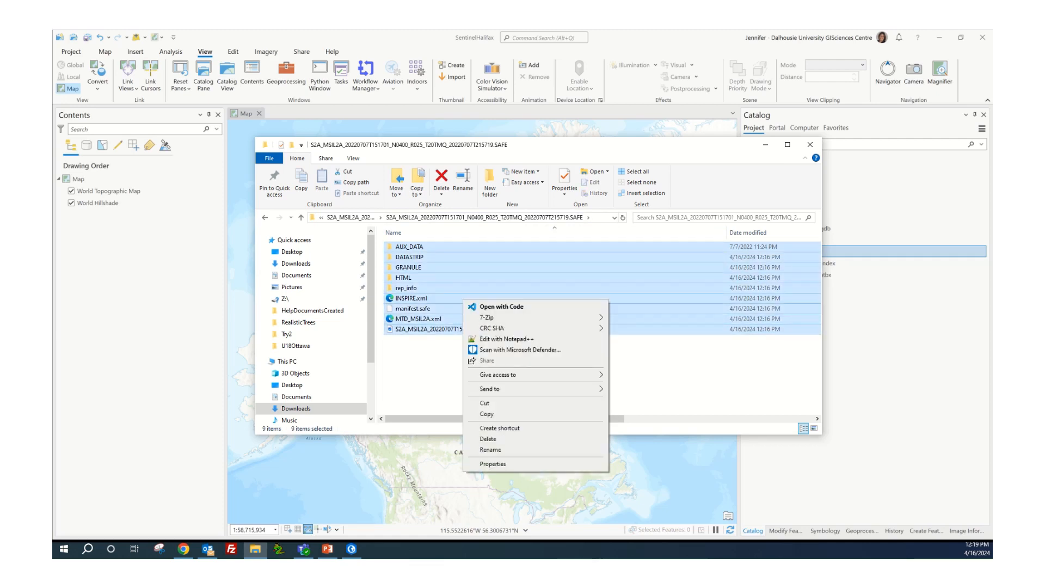
left_click(486, 413)
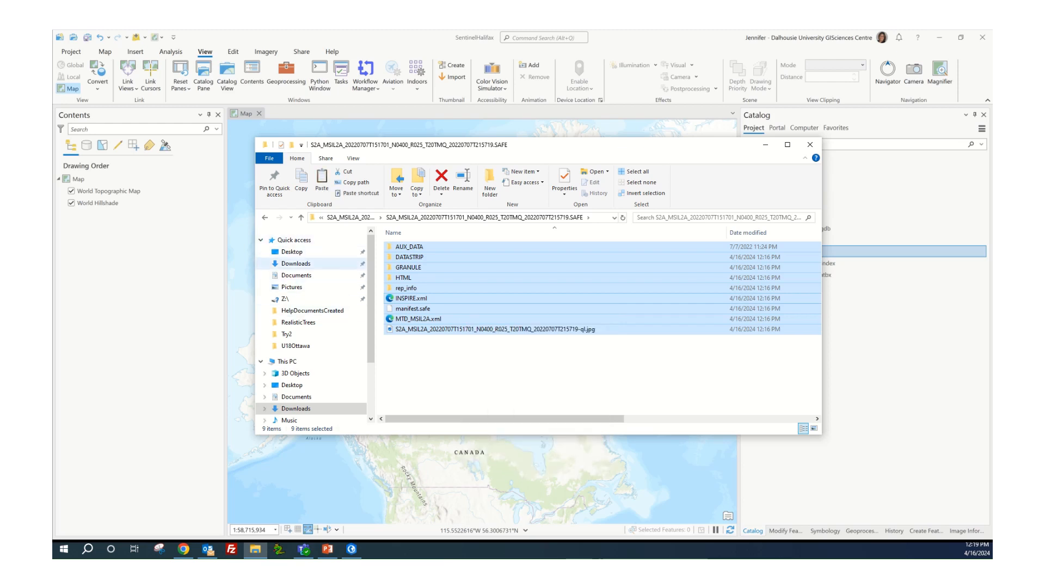
Step: Paste the copied Sentinel files into the Data folder of the SentinelHalifax project in Downloads
left_click(296, 264)
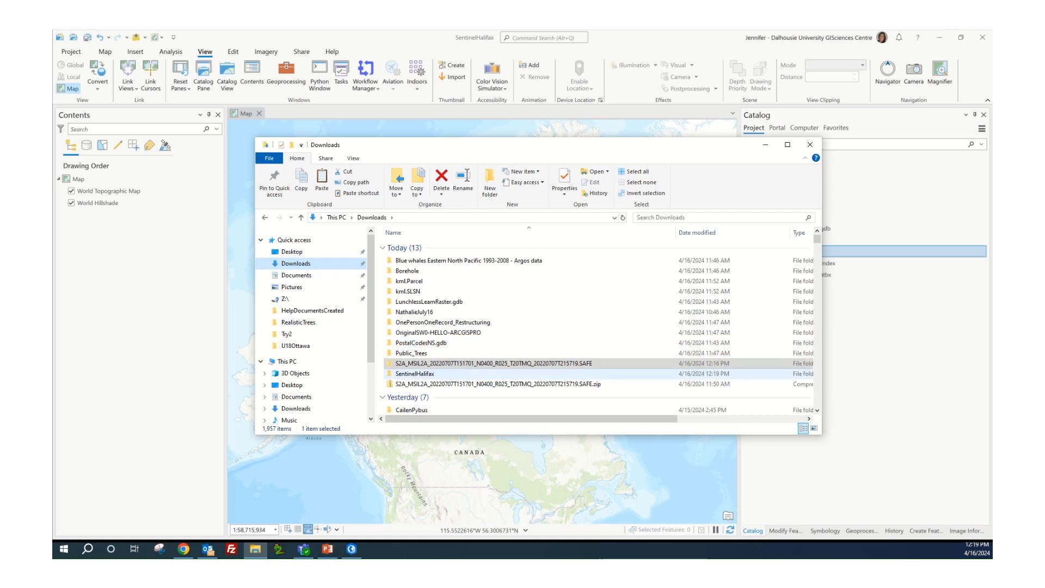
left_click(415, 373)
double_click(415, 373)
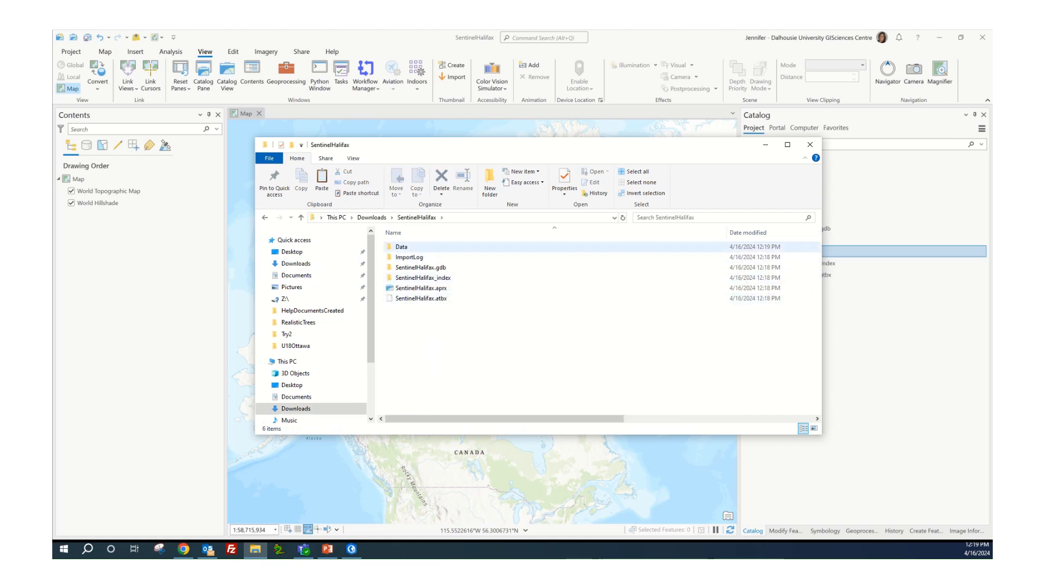
double_click(401, 246)
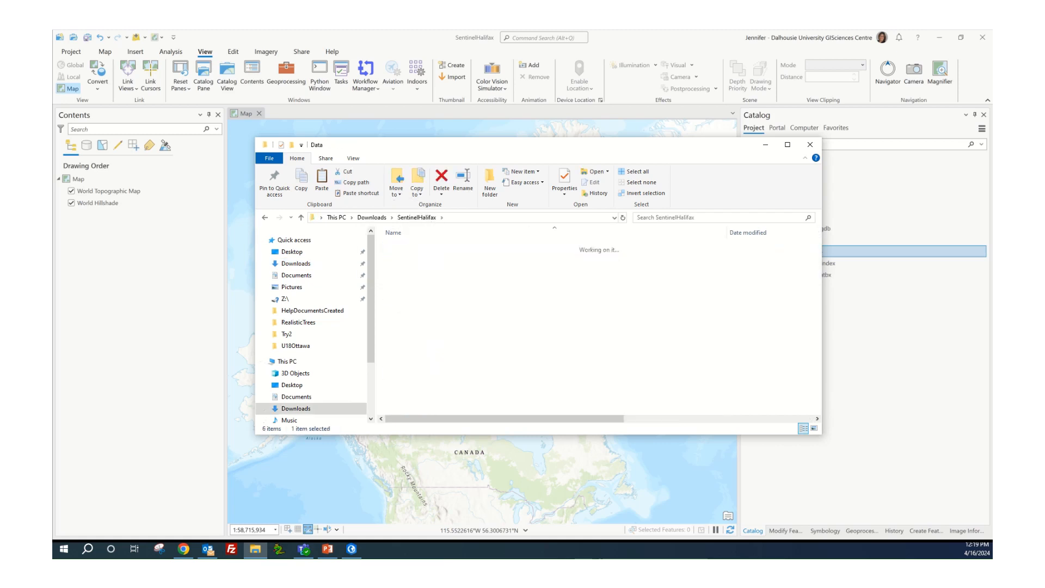
right_click(446, 279)
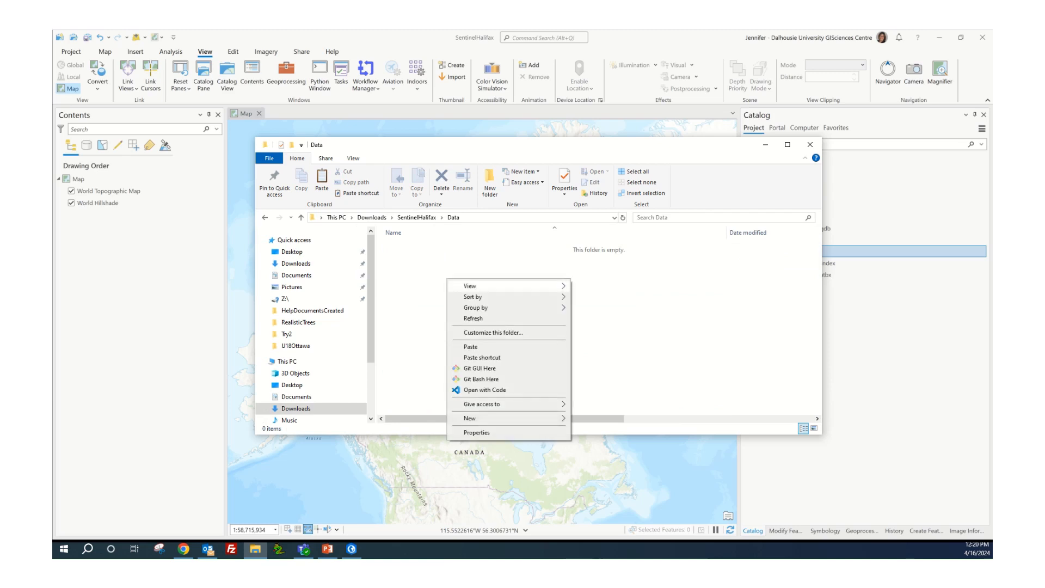
left_click(471, 347)
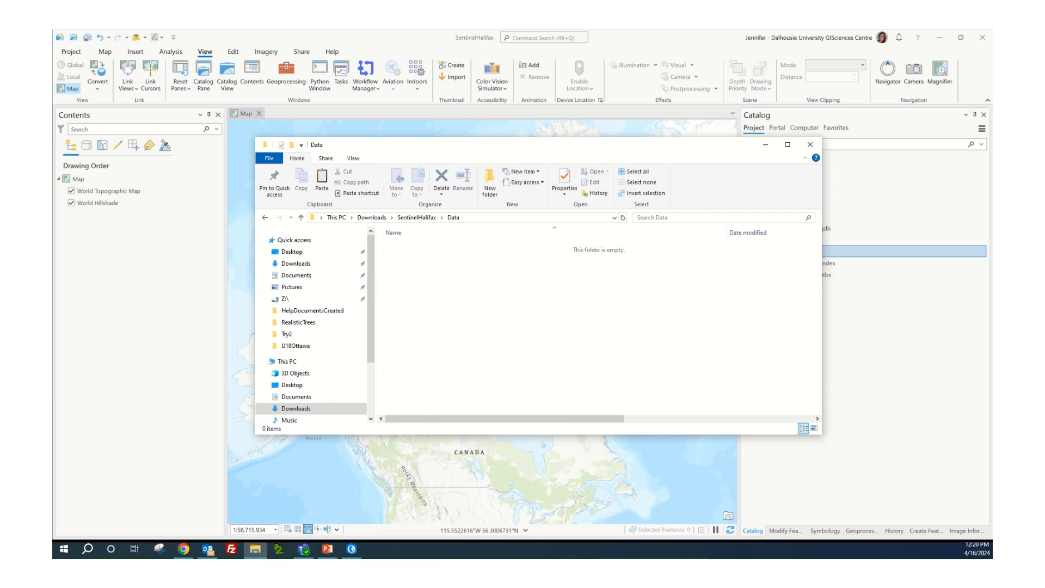
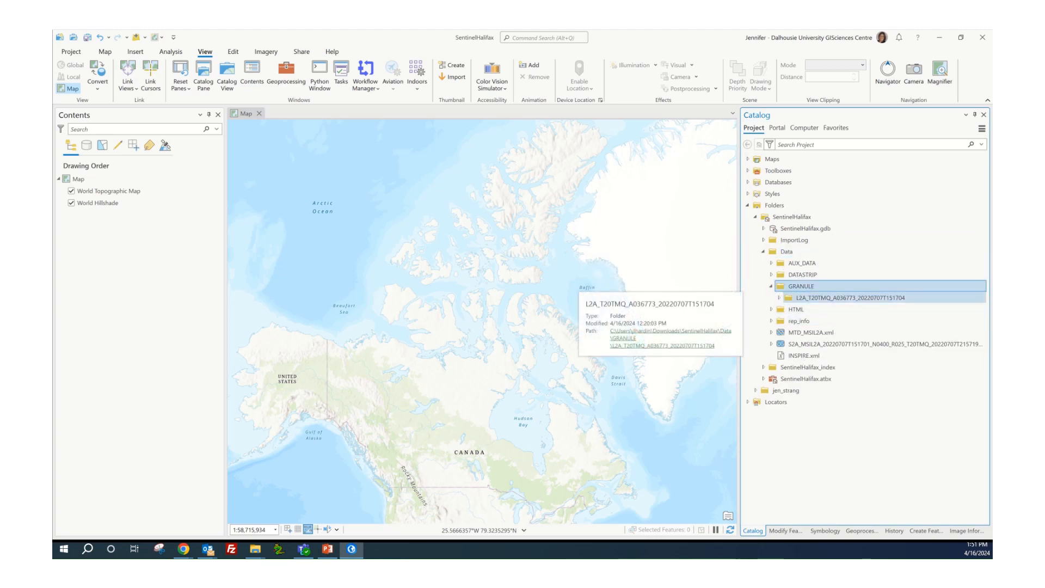
Step: Expand the L2A_T20TMQ granule folder in the project's Data folder down to the R10m images in IMG_DATA
double_click(850, 298)
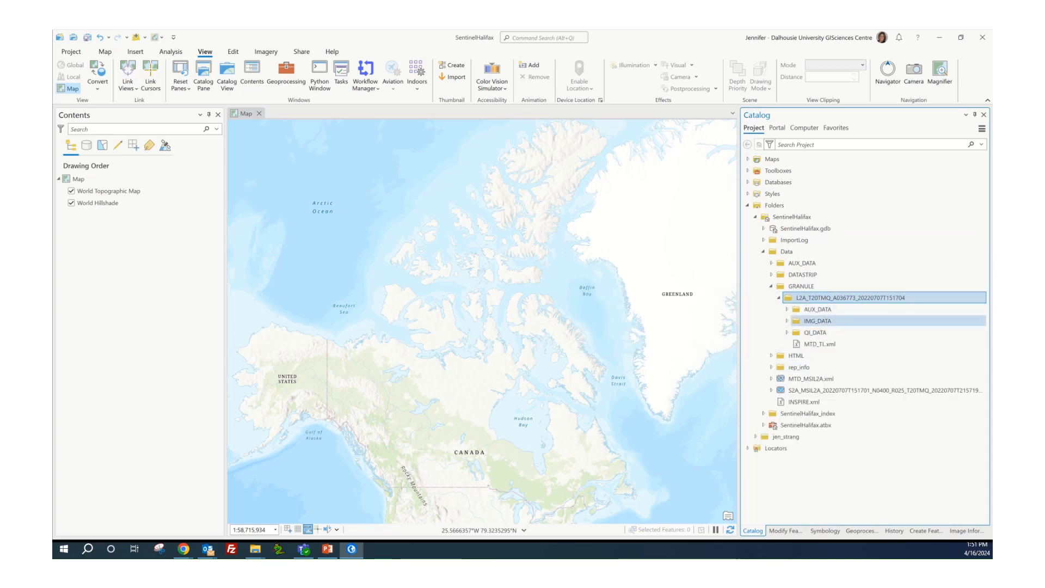
double_click(818, 320)
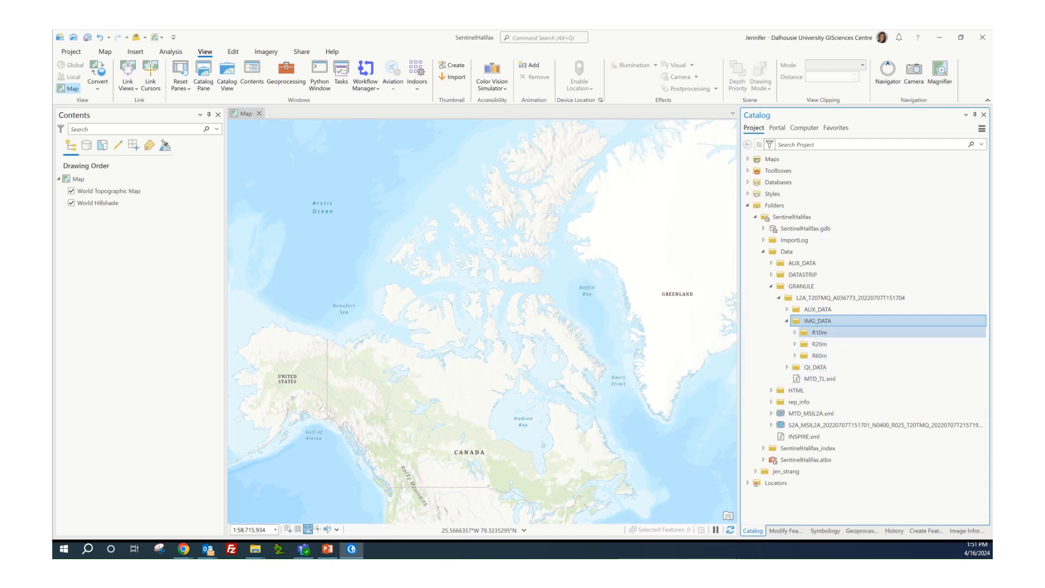
double_click(819, 332)
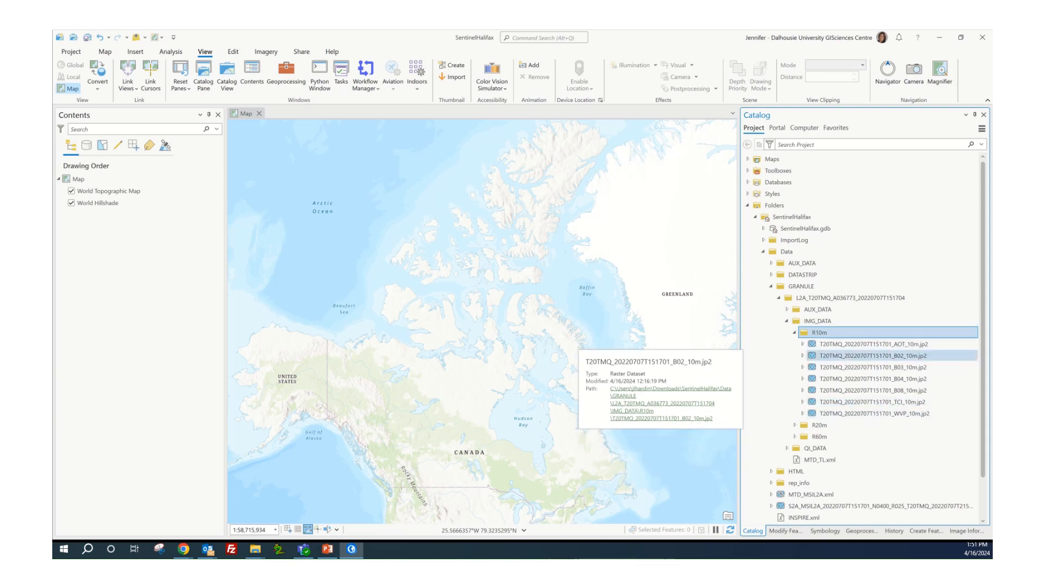
Step: Examine the B02 10 m raster's properties for its pixel type, pixel depth and spatial reference, and close them
right_click(871, 356)
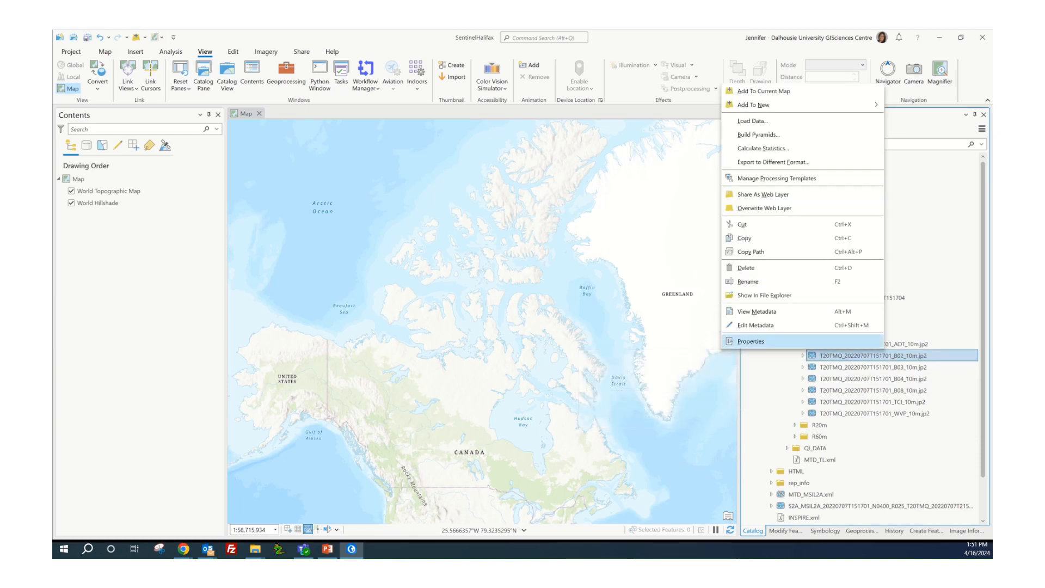
left_click(823, 342)
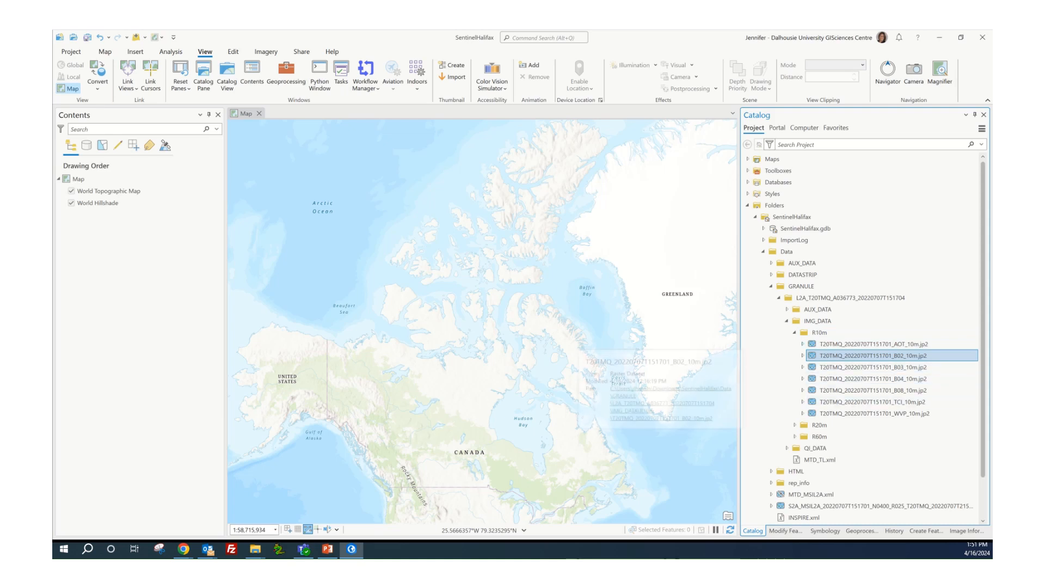
right_click(857, 354)
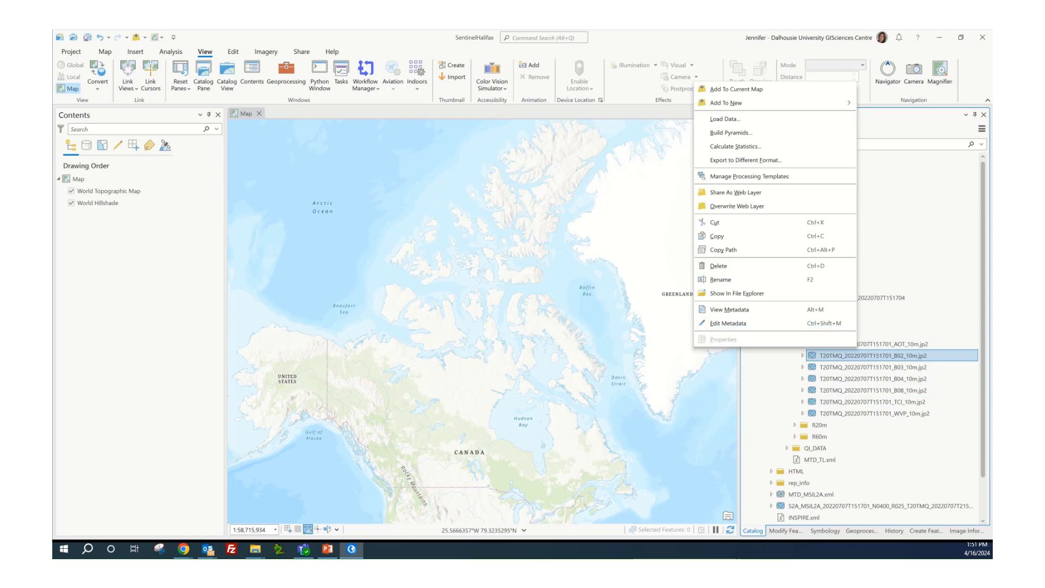
left_click(724, 340)
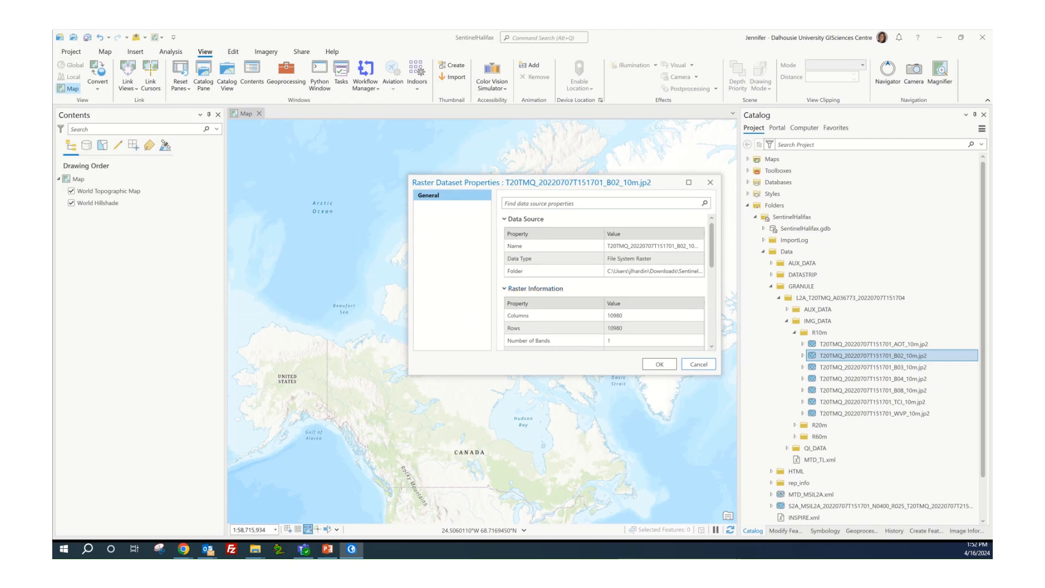
scroll(610, 281, "down", 5)
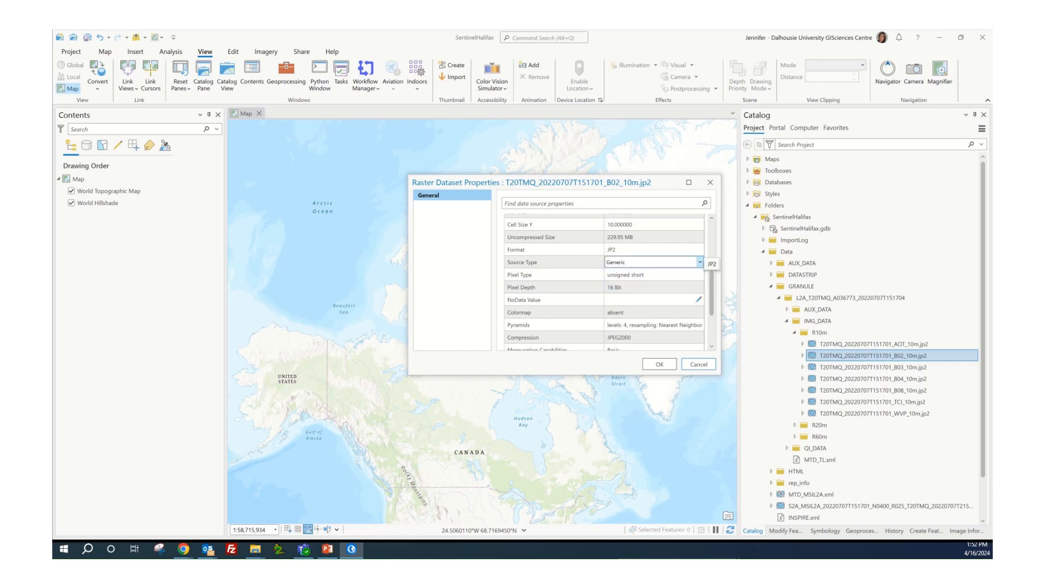
scroll(604, 280, "down", 2)
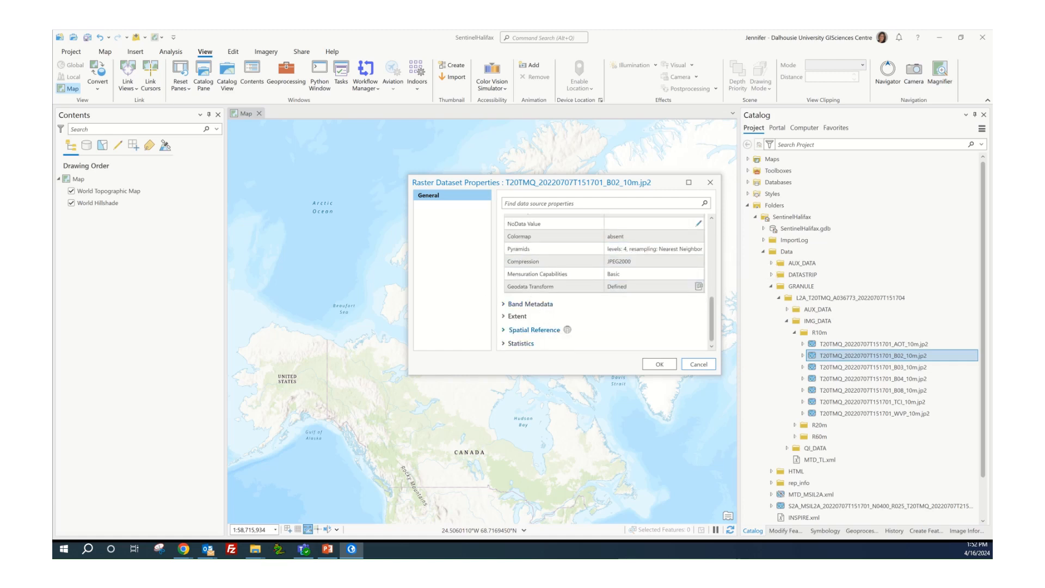
left_click(534, 329)
scroll(642, 276, "down", 6)
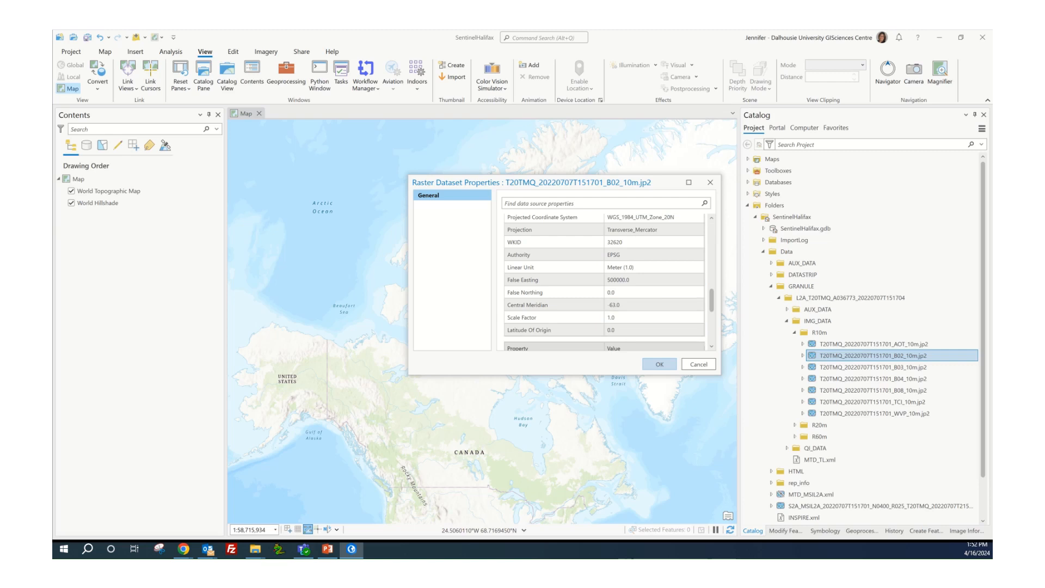
left_click(659, 365)
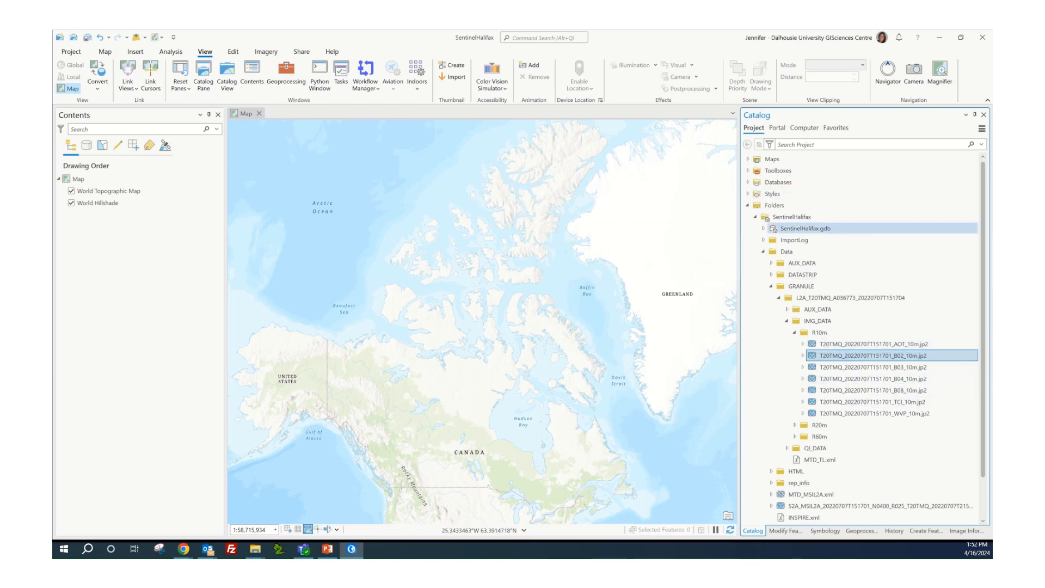
Step: Start a new mosaic dataset in SentinelHalifax.gdb and name it Halifax_Sentinel_July_7_2022
mouse_move(806, 228)
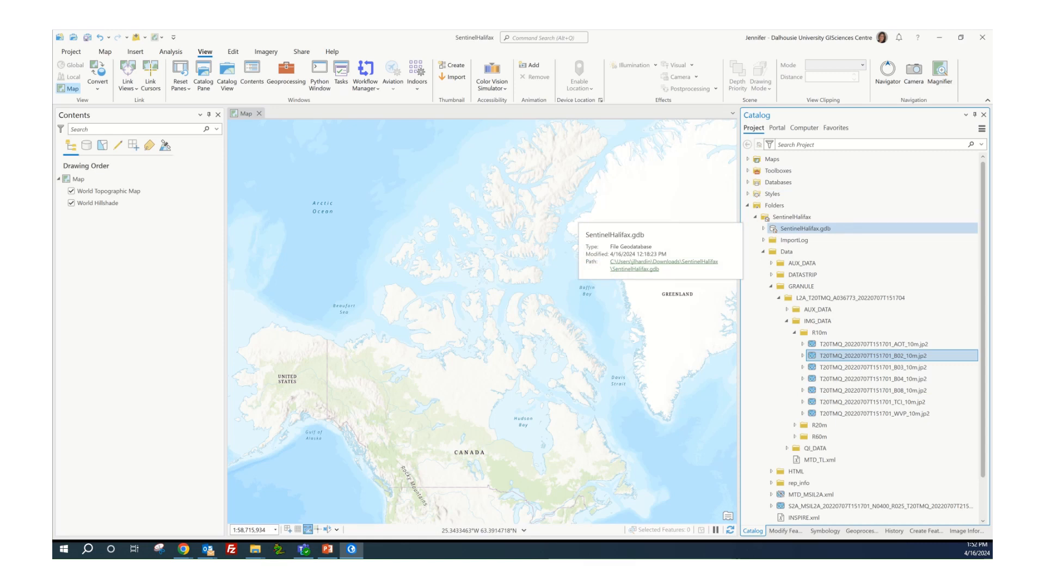
right_click(810, 229)
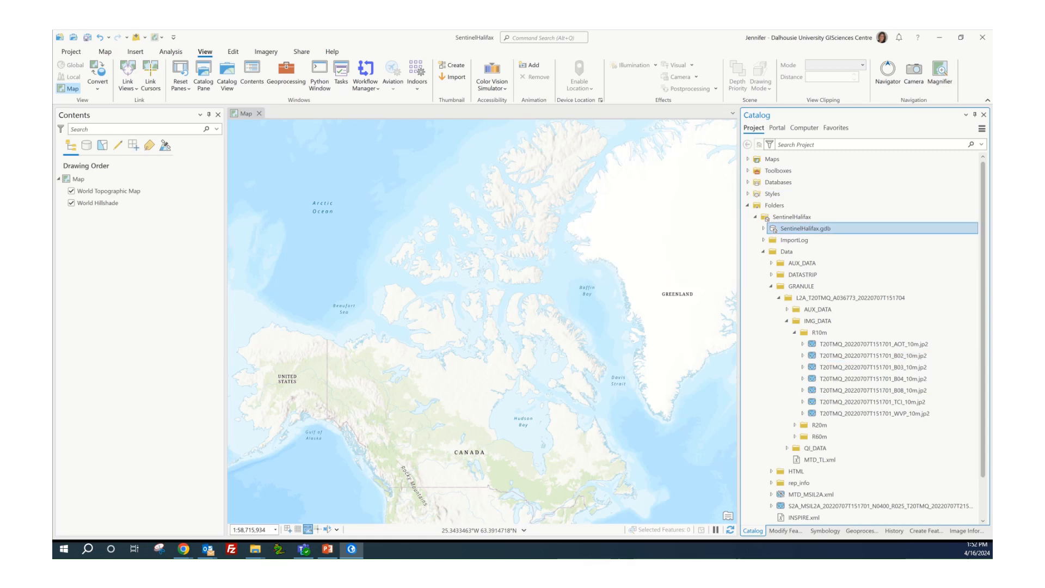
mouse_move(833, 236)
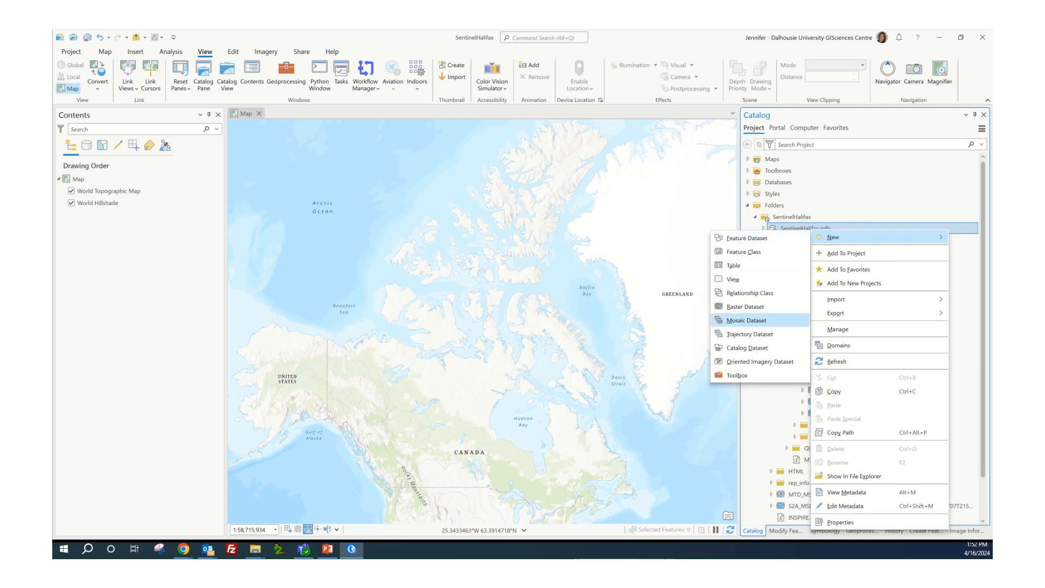
left_click(746, 320)
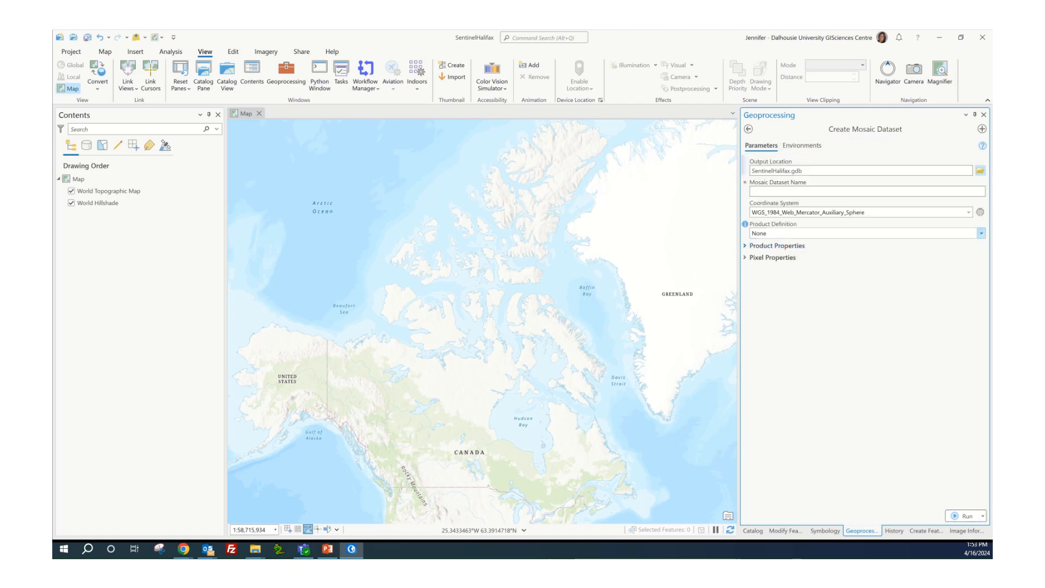
left_click(849, 191)
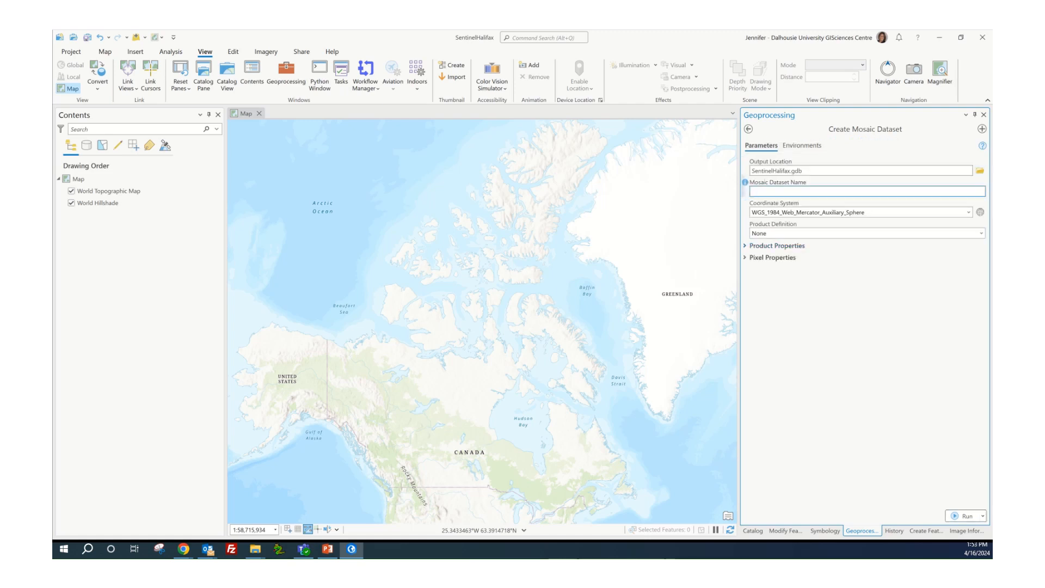
type("Halifax_Sentinel")
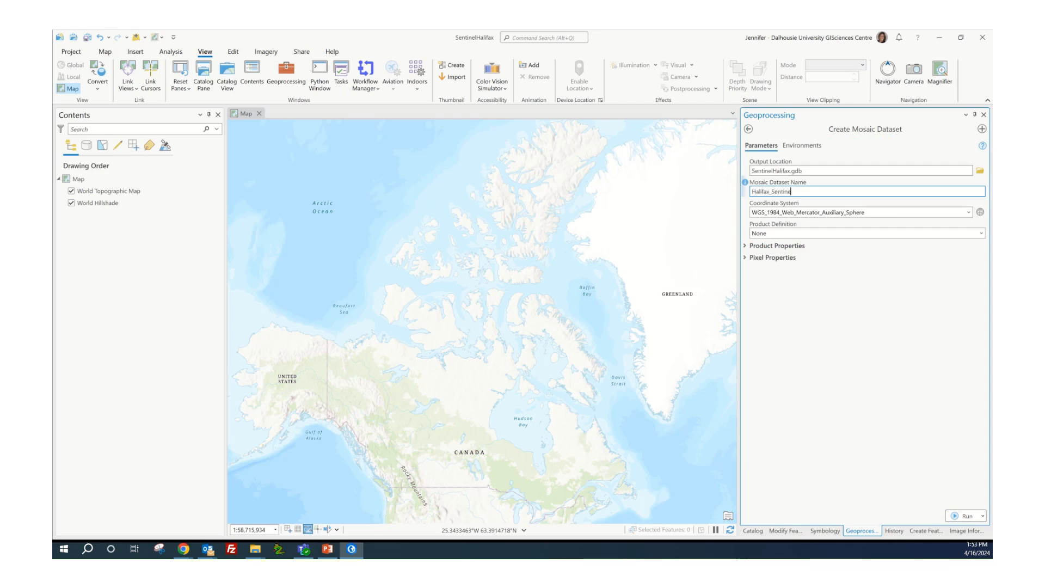
type("_July_7_2022")
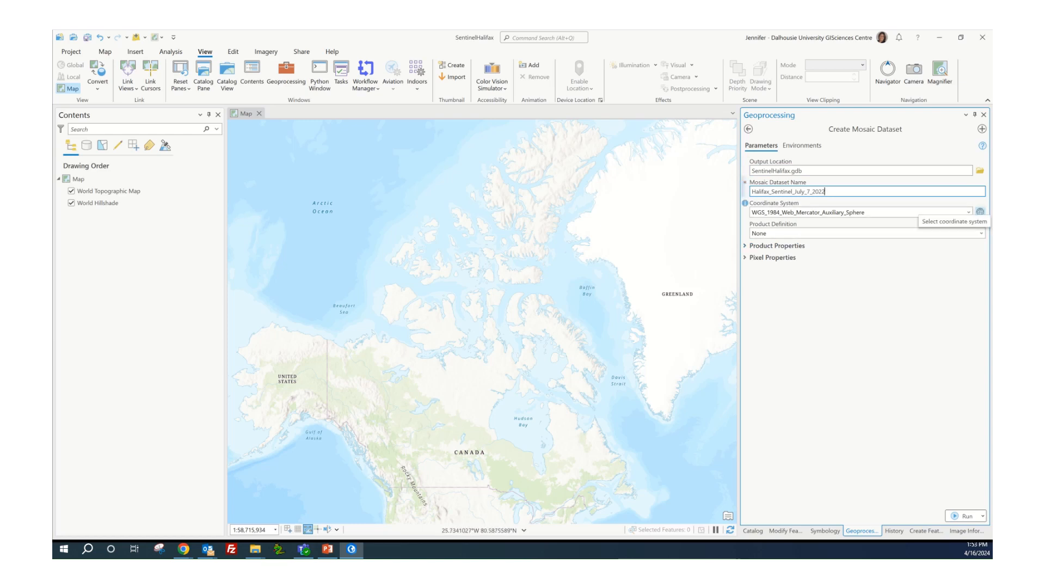
Step: Set the mosaic dataset's coordinate system to the projected system WGS 1984 UTM Zone 20N
left_click(980, 212)
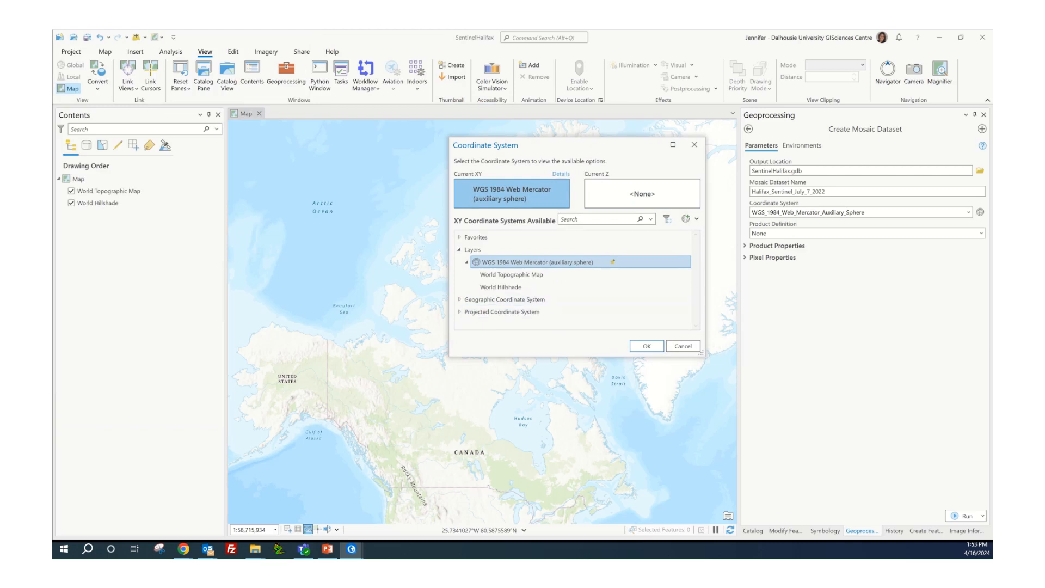
left_click(459, 312)
scroll(460, 312, "down", 2)
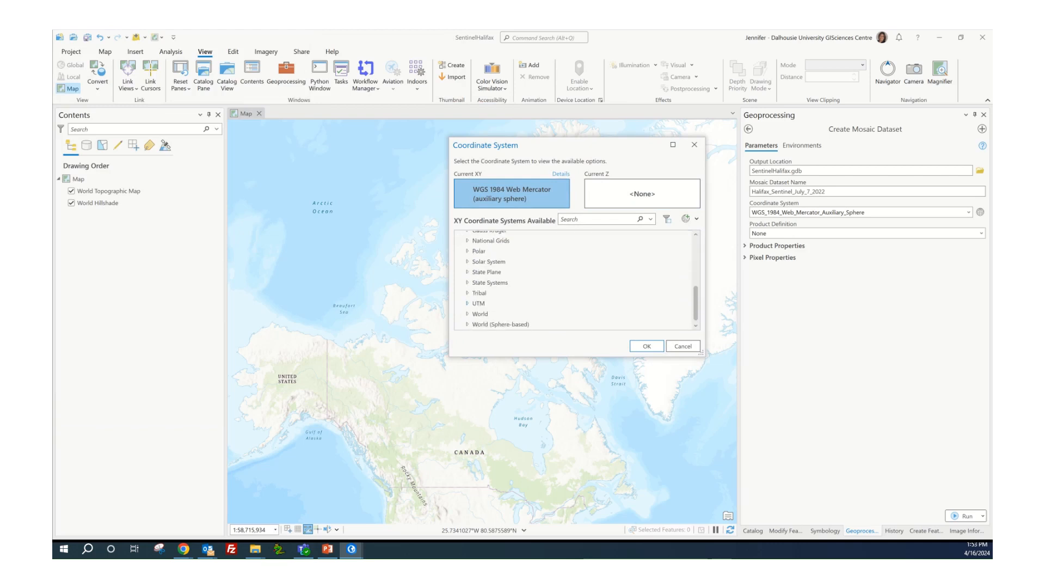
left_click(467, 303)
scroll(544, 278, "down", 3)
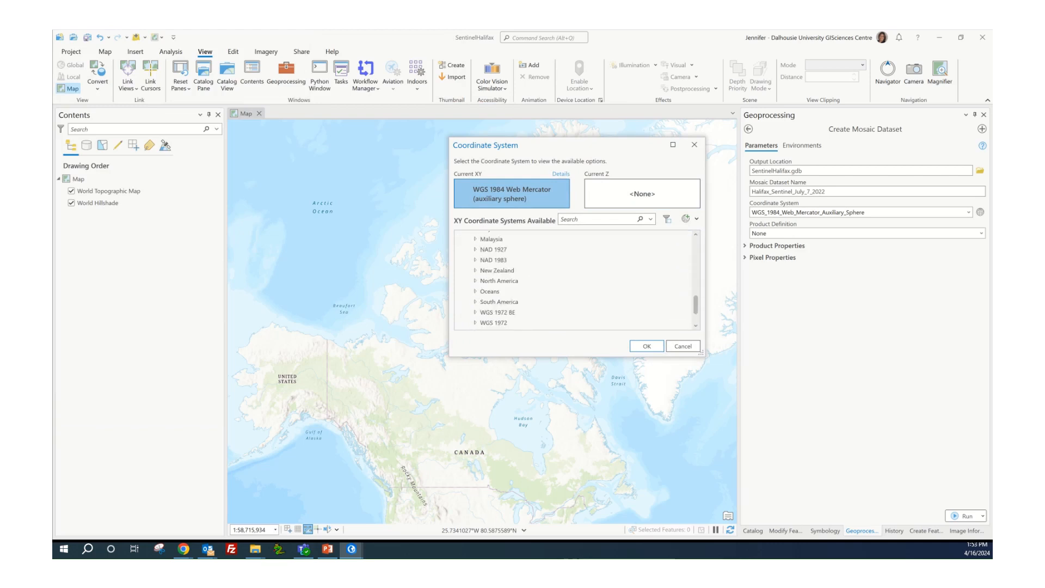
left_click(475, 310)
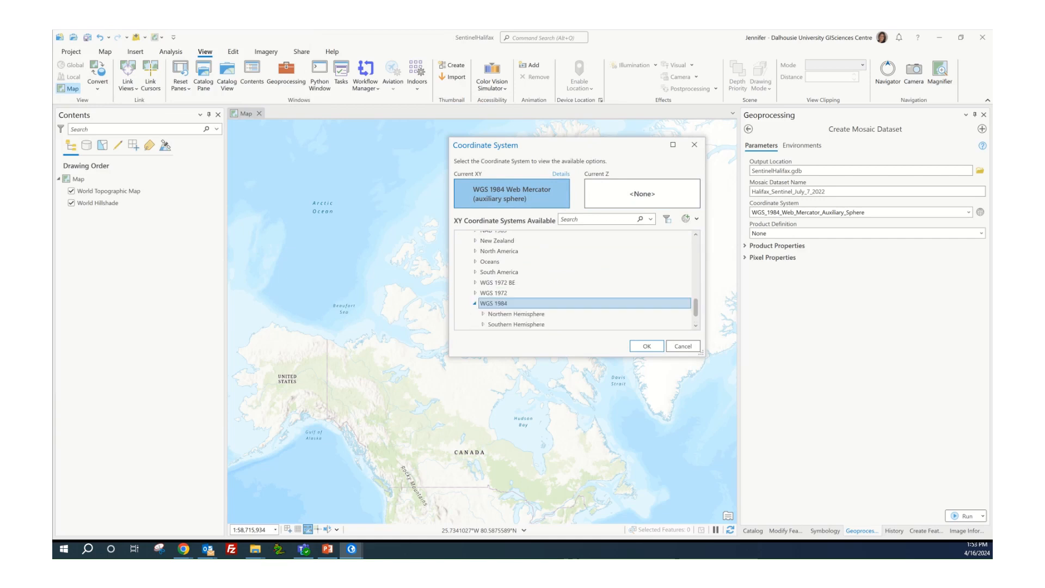
scroll(572, 280, "down", 1)
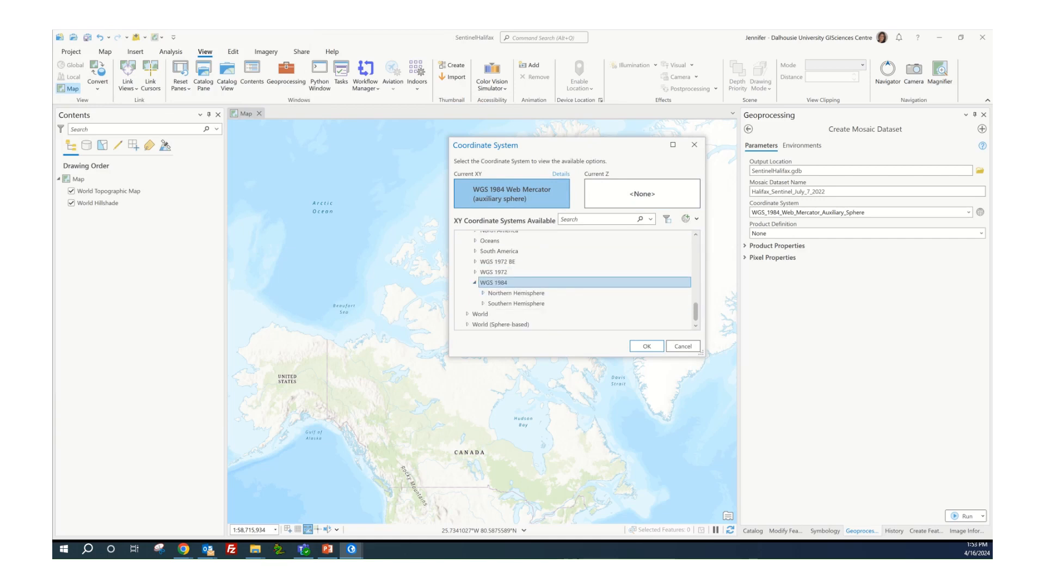
left_click(483, 293)
scroll(572, 277, "down", 6)
scroll(594, 283, "down", 5)
left_click(593, 292)
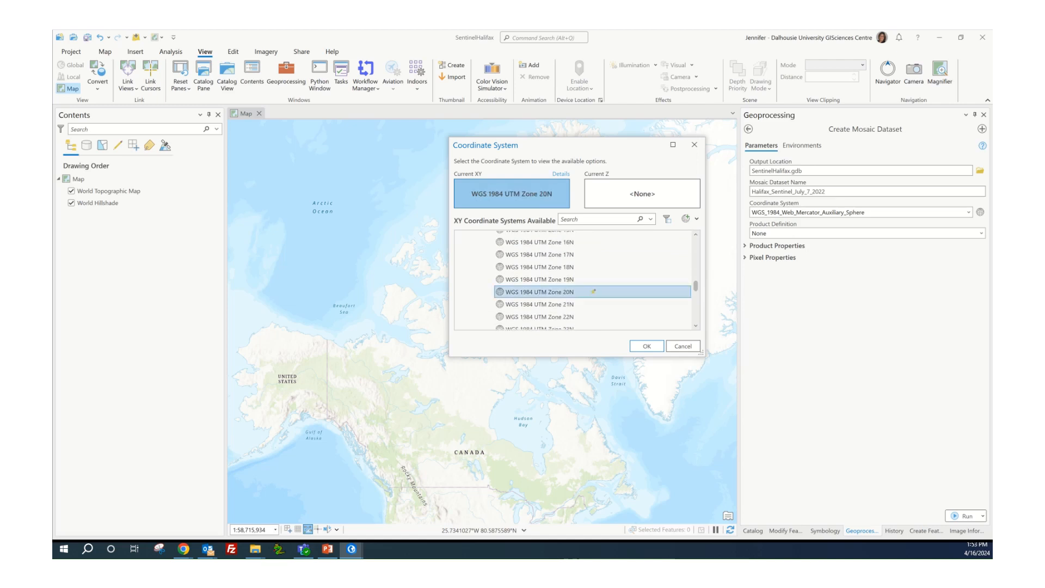
left_click(647, 346)
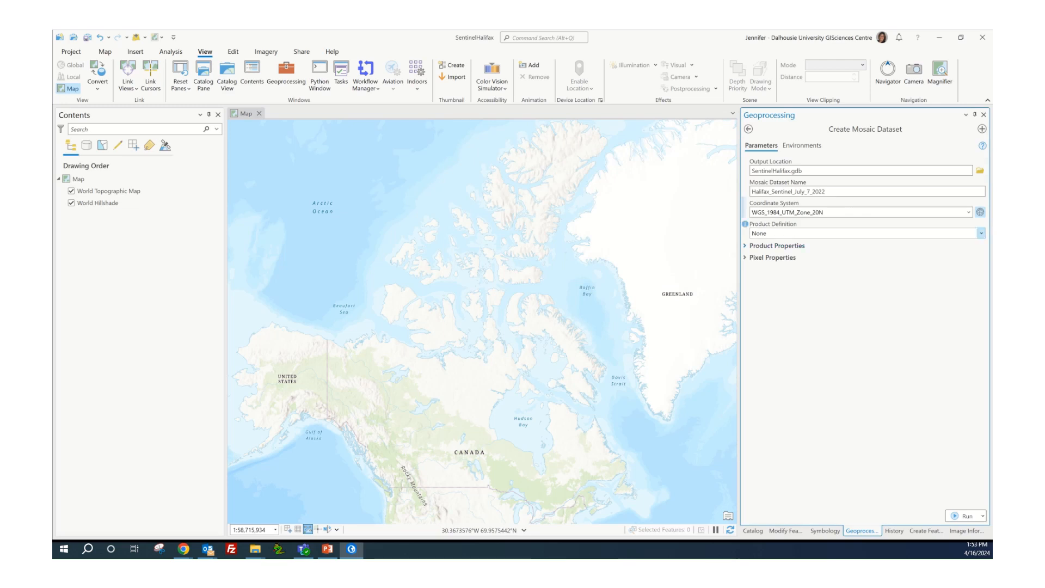
Step: Set the mosaic dataset's product definition to Sentinel 2 MSI
left_click(981, 233)
scroll(865, 304, "down", 3)
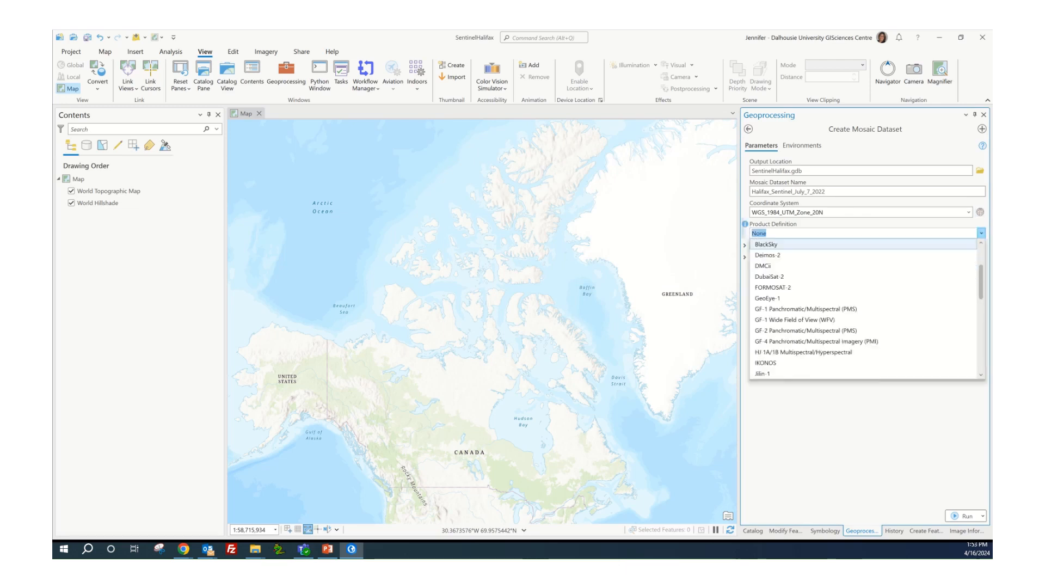
scroll(865, 305, "down", 2)
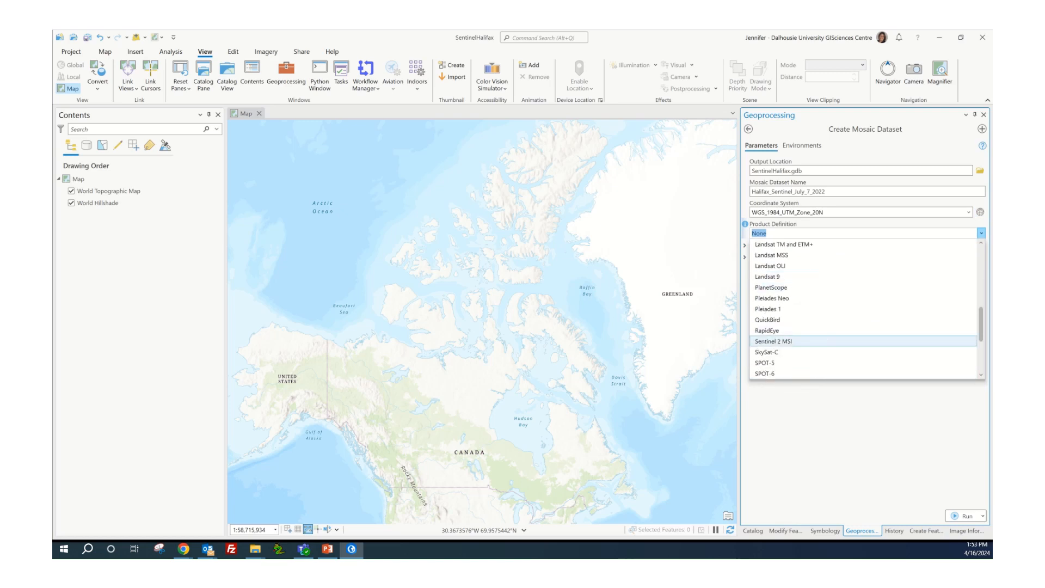
left_click(816, 341)
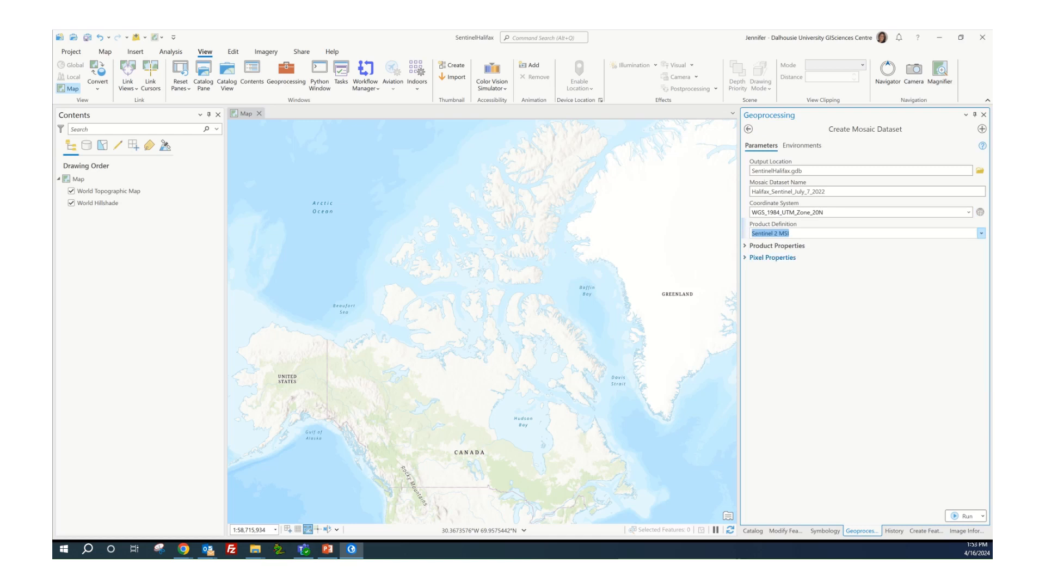
Step: Set the pixel type to 16-bit unsigned and run Create Mosaic Dataset
left_click(772, 258)
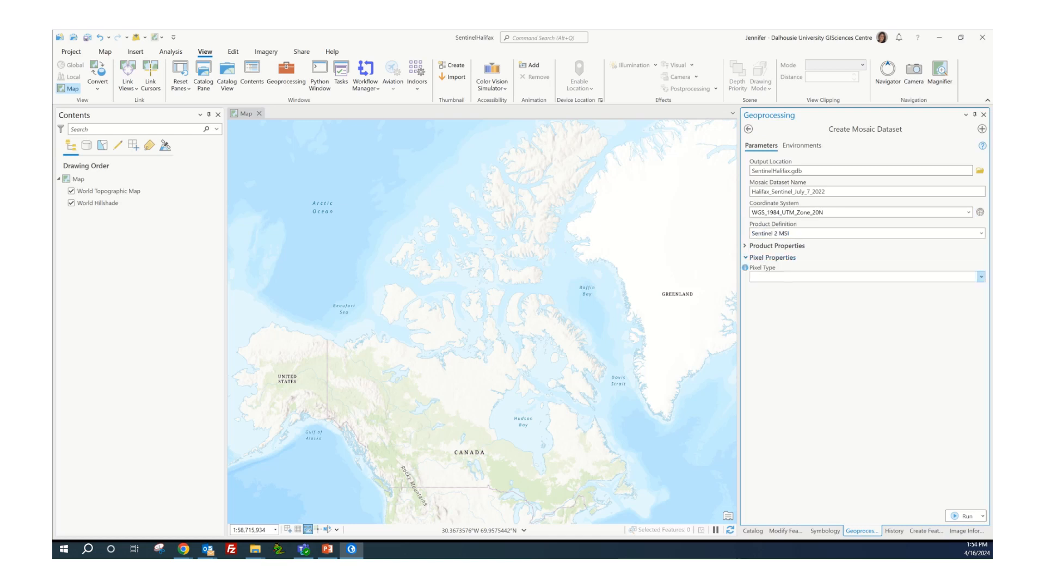
left_click(981, 277)
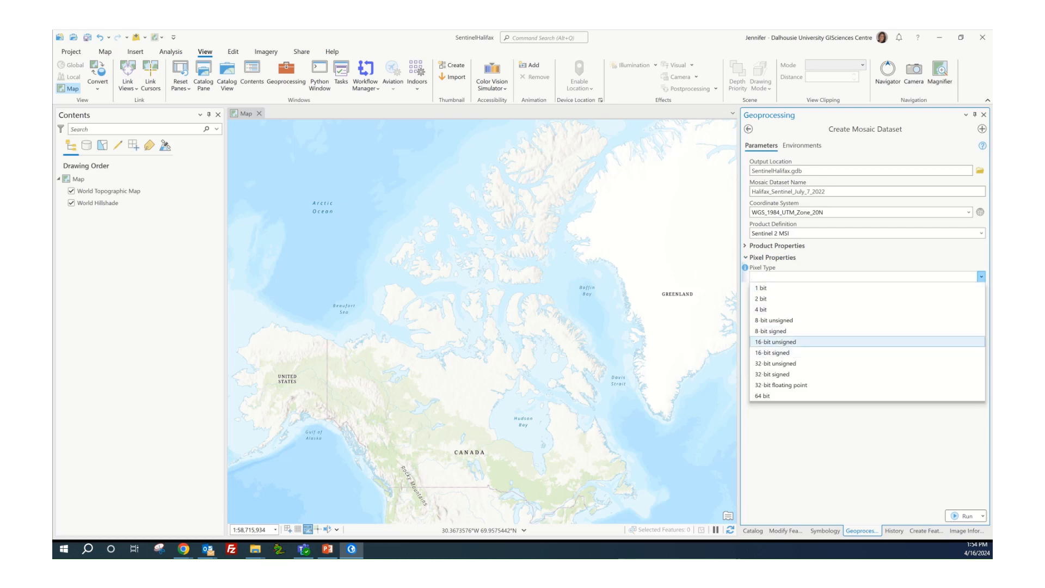
left_click(798, 341)
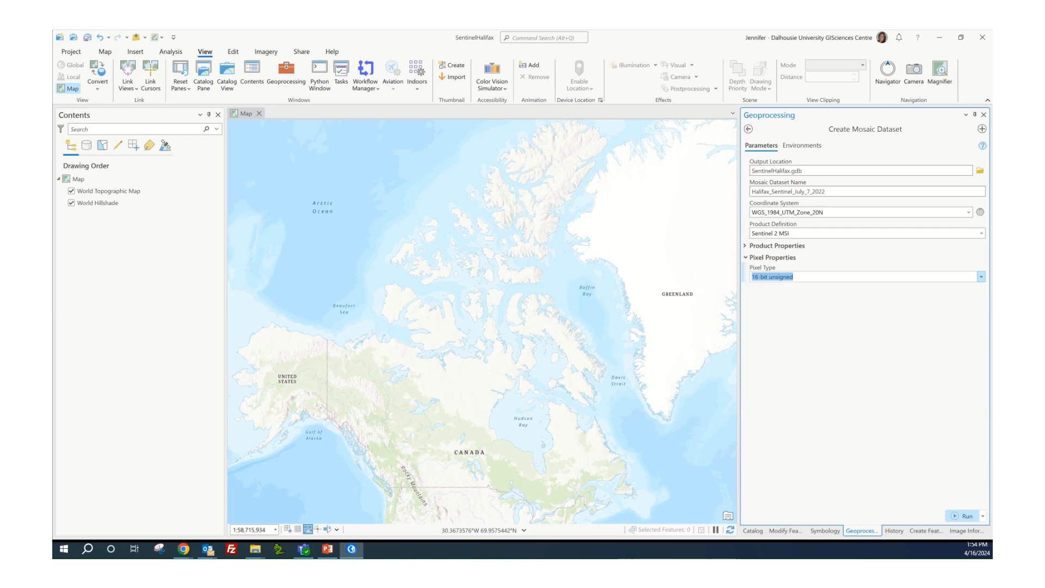
left_click(963, 516)
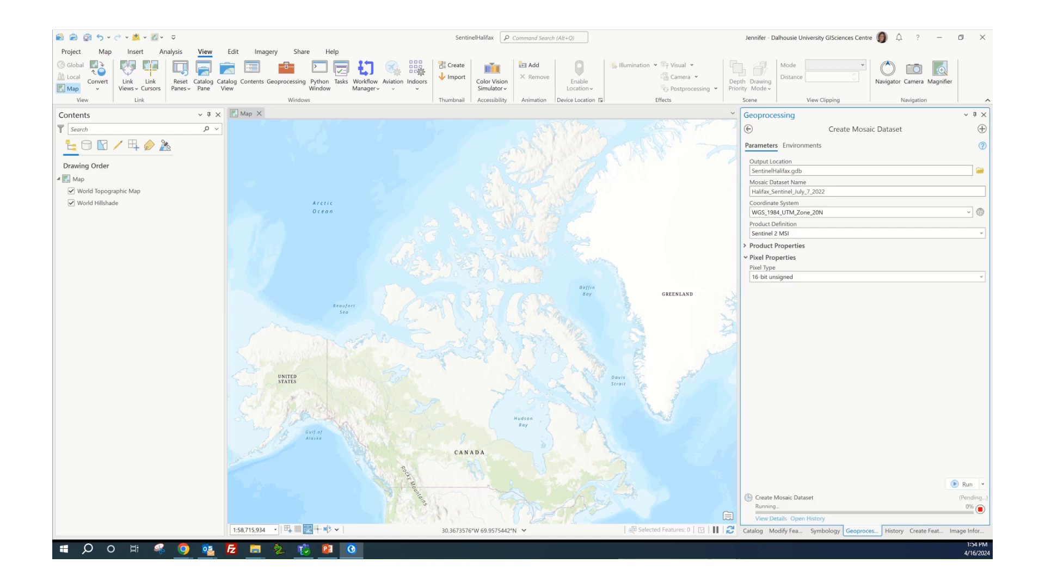